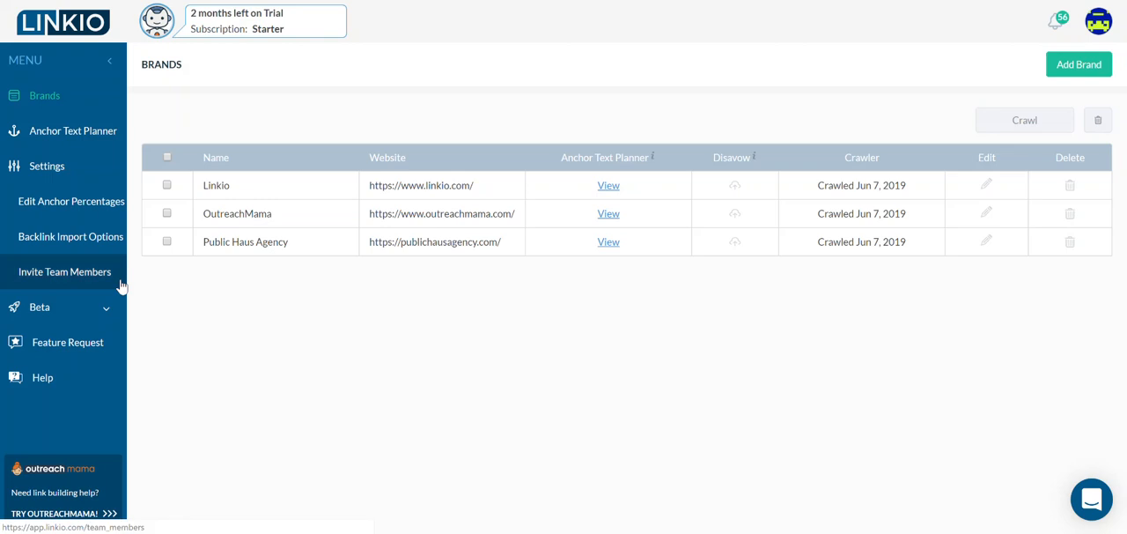
- Review the backlink import options for the crawler and the Ahrefs API, and return to the brands list
click(48, 242)
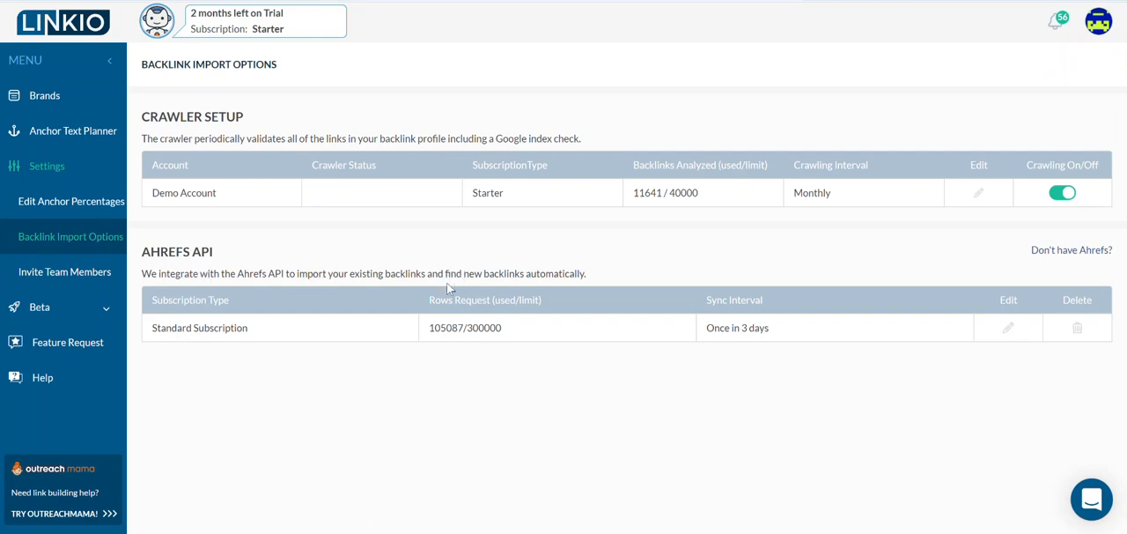
click(70, 112)
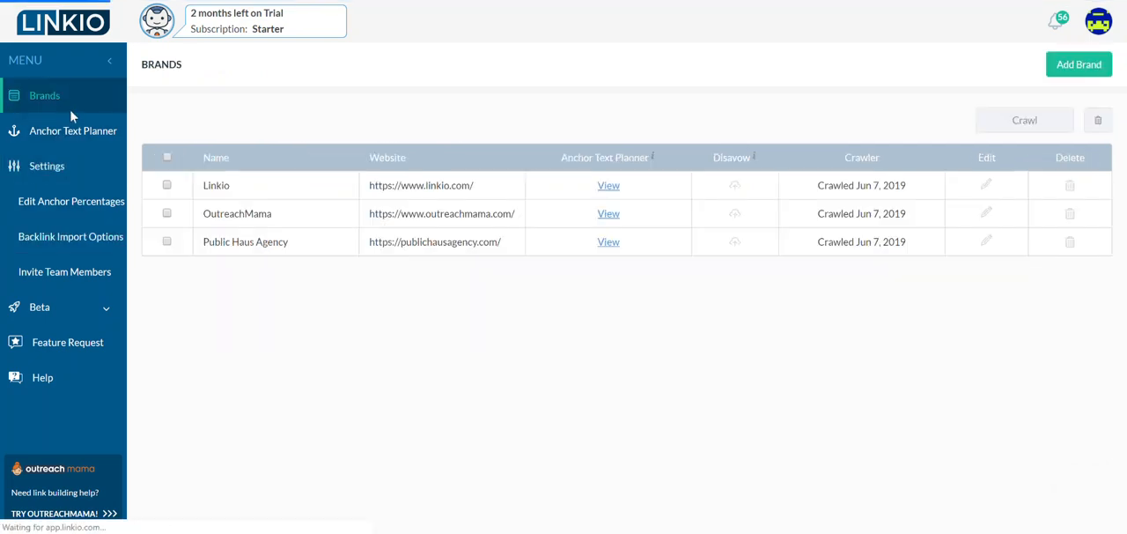
click(1073, 61)
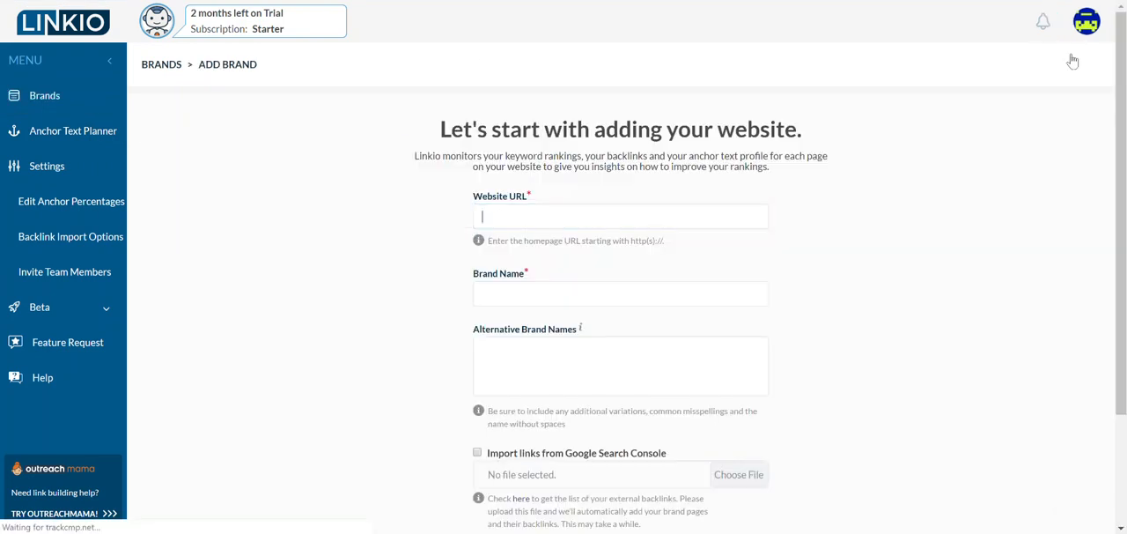
text(https://www.)
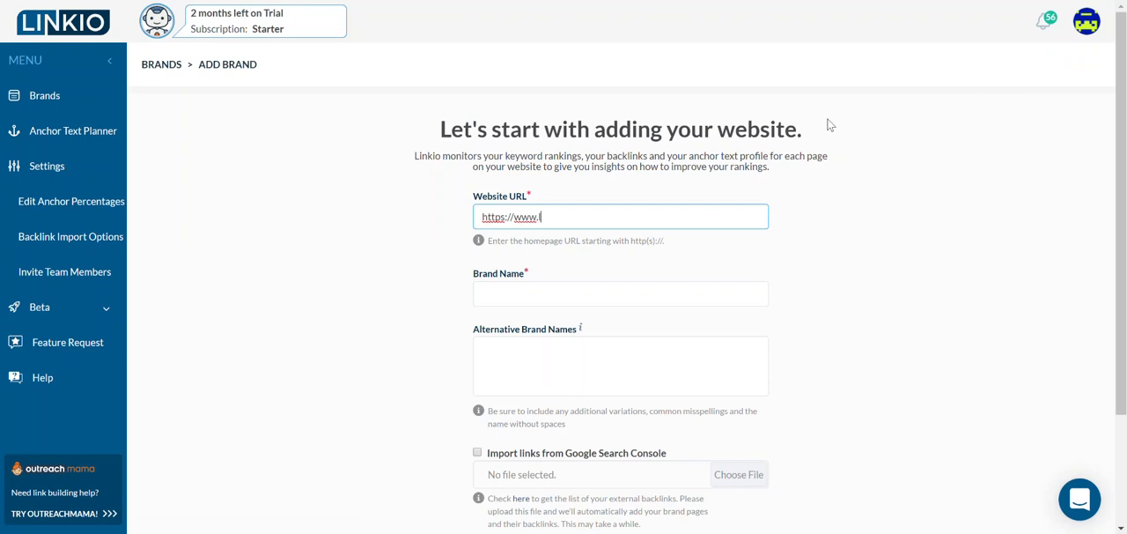
text(linkio.com)
key(Tab)
text(B)
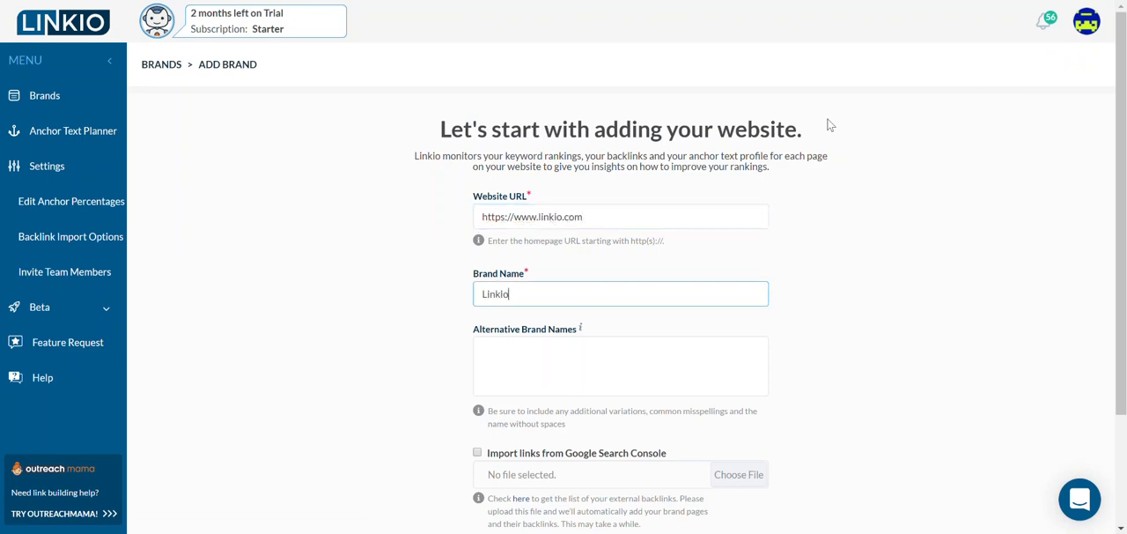
scroll(638, 304, down, 3)
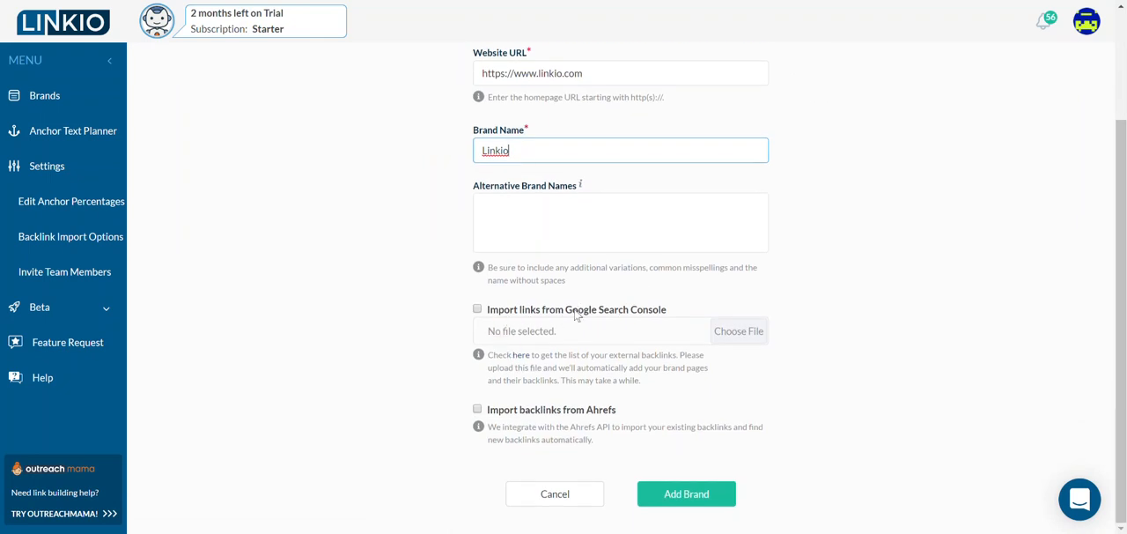
click(615, 314)
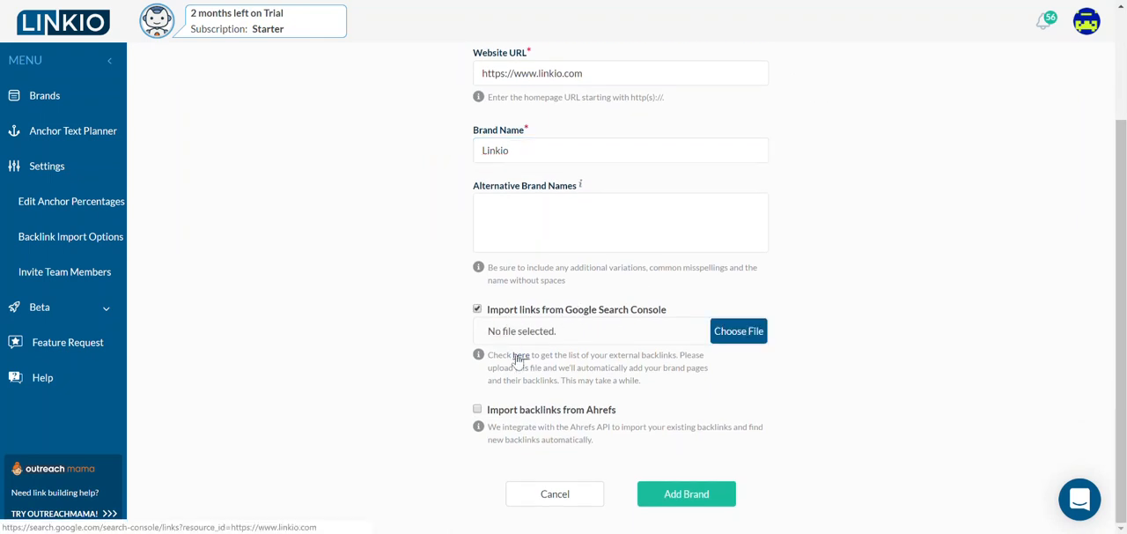
click(520, 355)
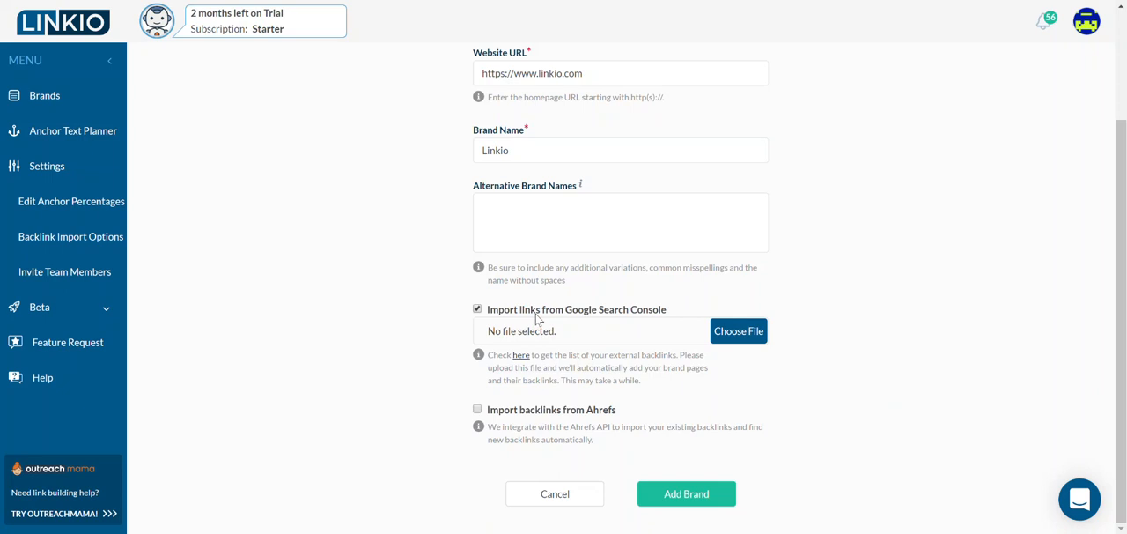
click(477, 309)
click(477, 309)
click(477, 309)
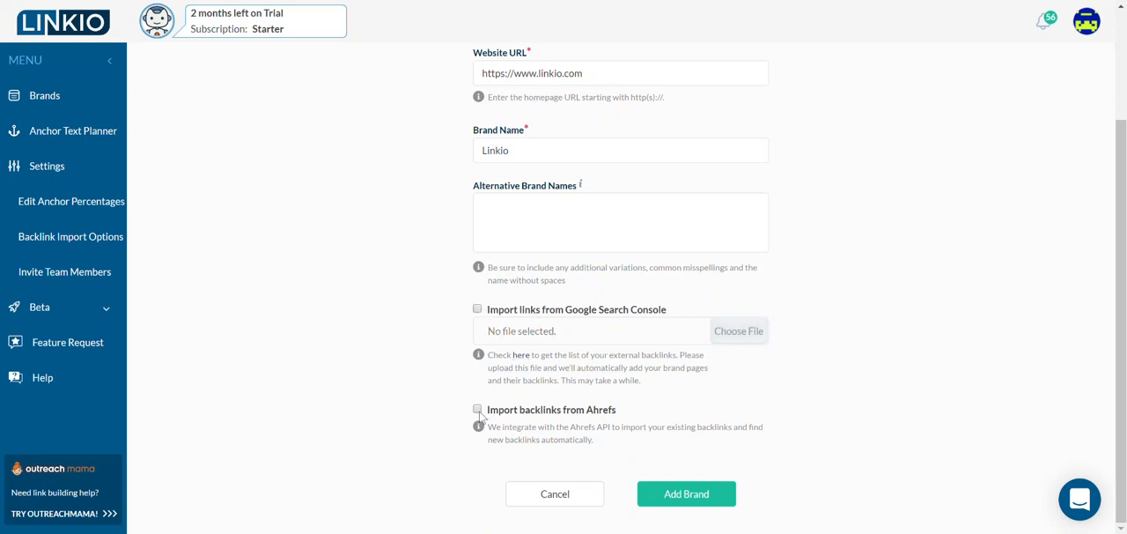
- Add the new brand with the Google Search Console and Ahrefs imports left off
click(672, 497)
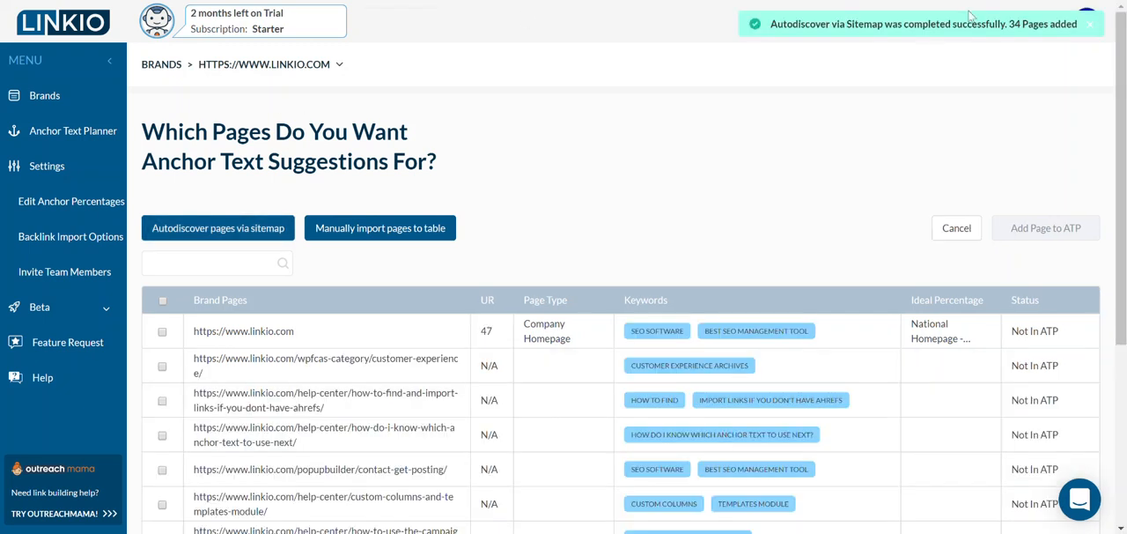
- Examine the discovered brand pages and their keywords, including the keyword list of the anchor-text-generator page
scroll(589, 342, down, 3)
scroll(590, 343, up, 2)
scroll(590, 344, down, 1)
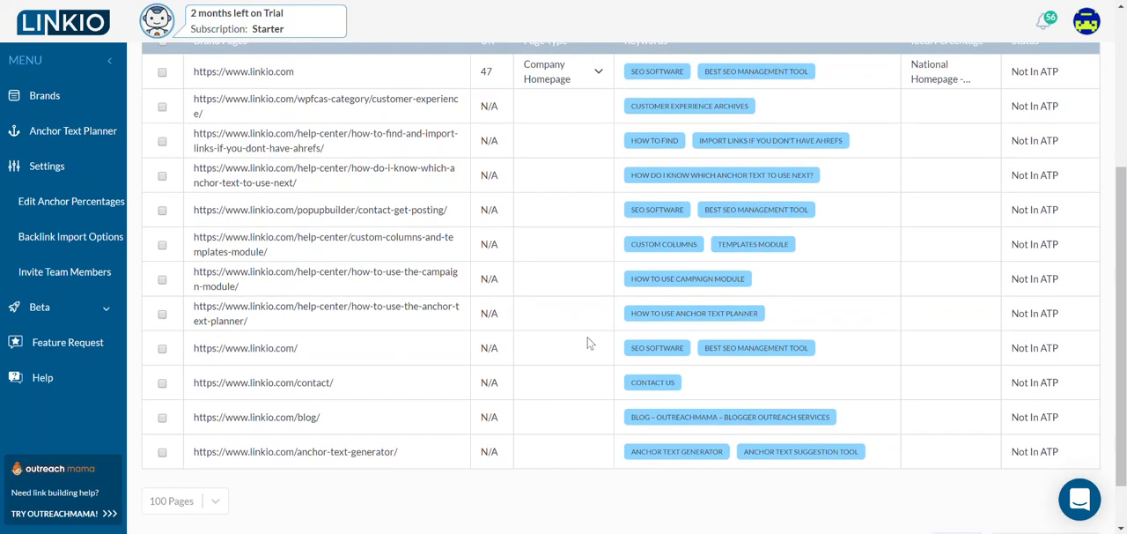
scroll(336, 375, down, 1)
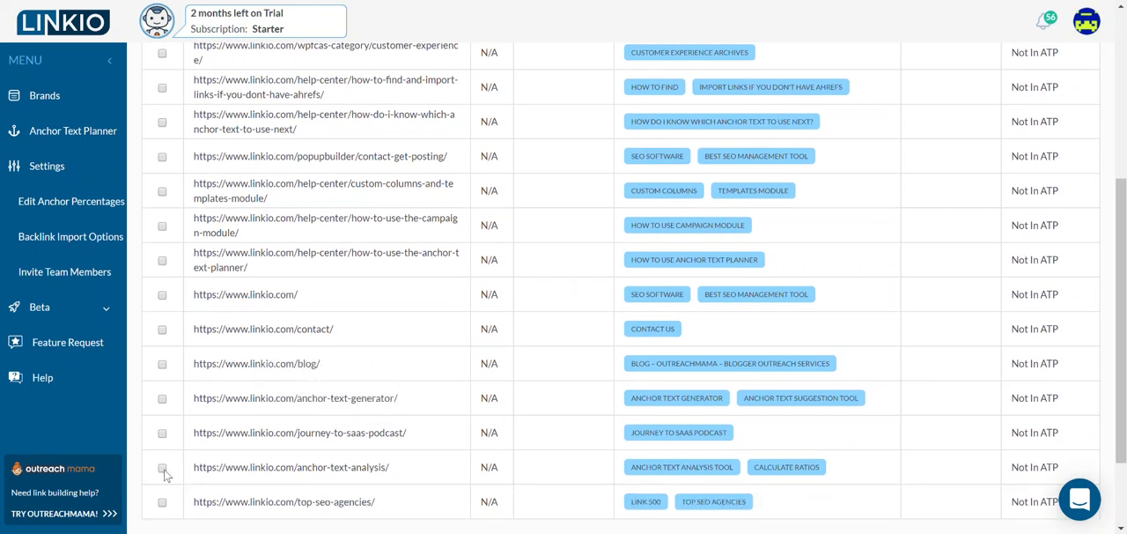
scroll(275, 342, up, 2)
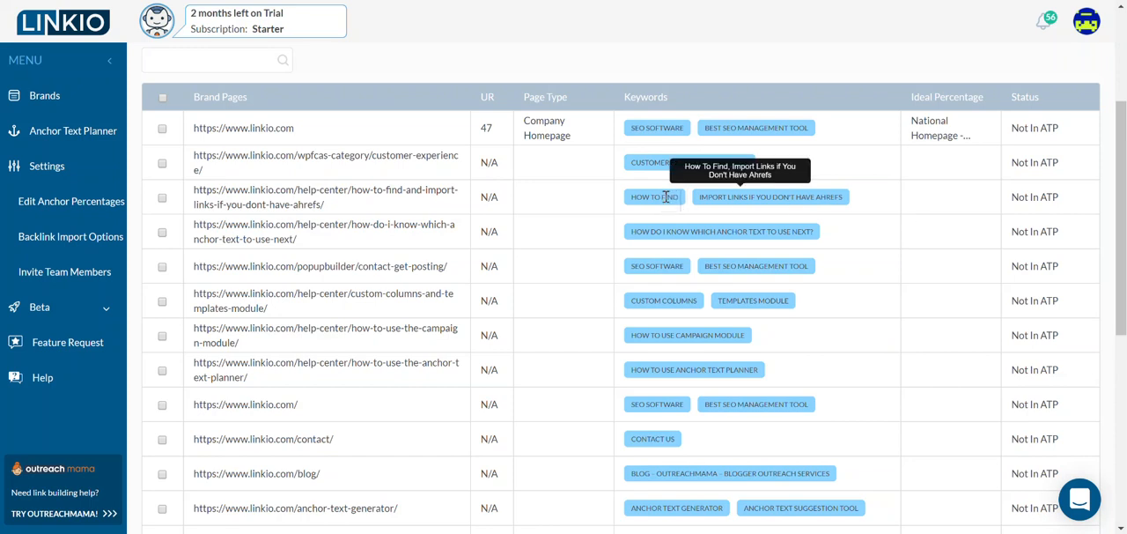
scroll(781, 348, down, 2)
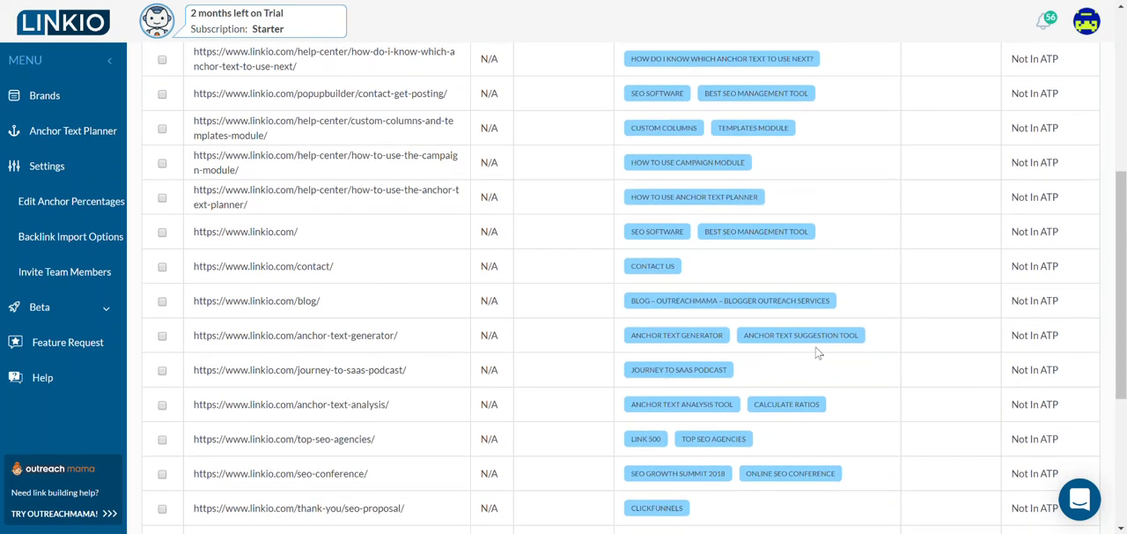
click(880, 340)
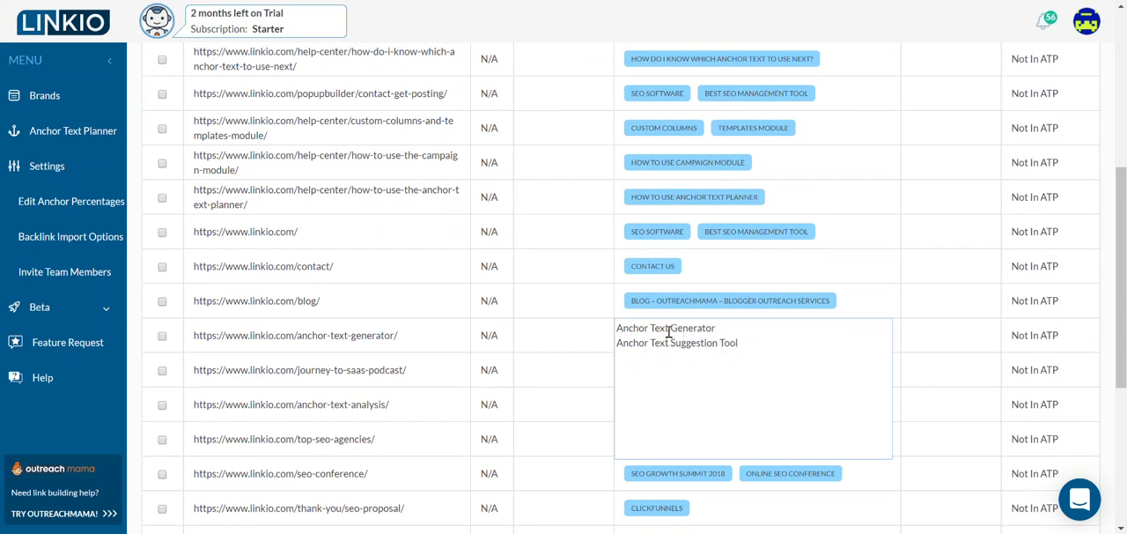
key(Return)
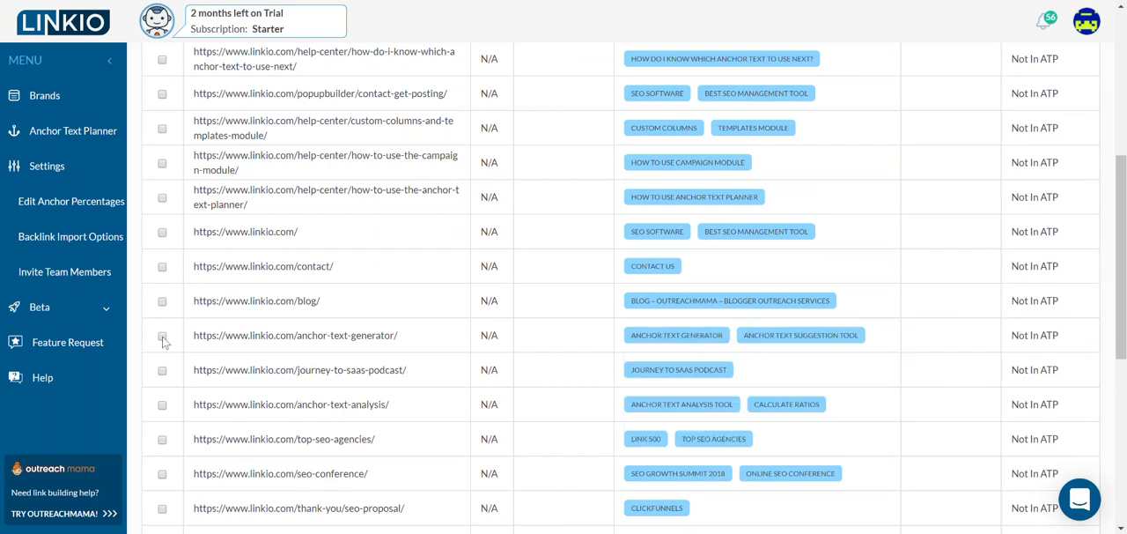
- Select the anchor-text-generator page for anchor text suggestions and set its page type to Long-Form Content
scroll(376, 189, up, 3)
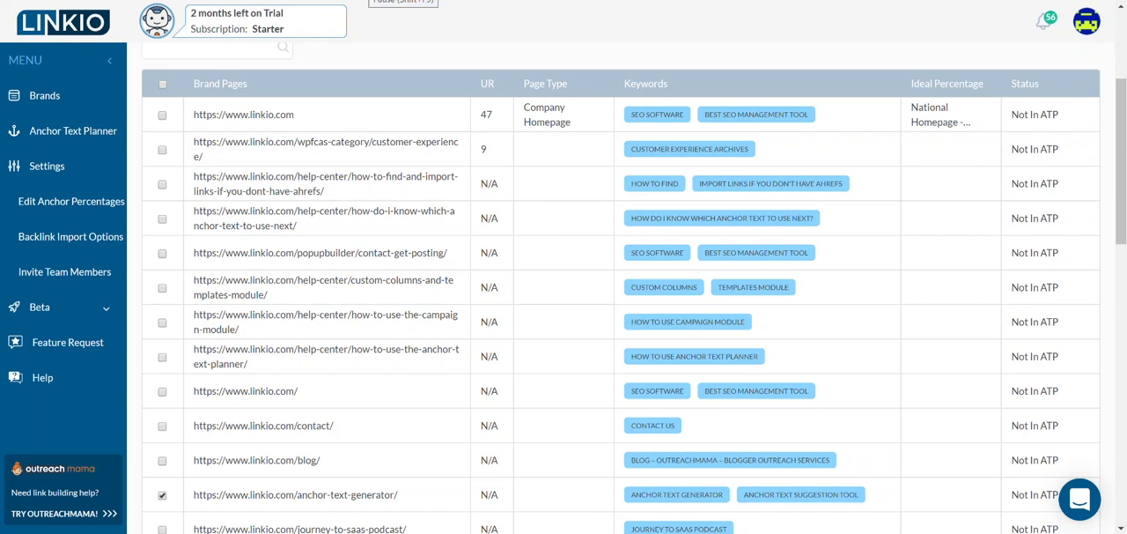
scroll(621, 290, down, 2)
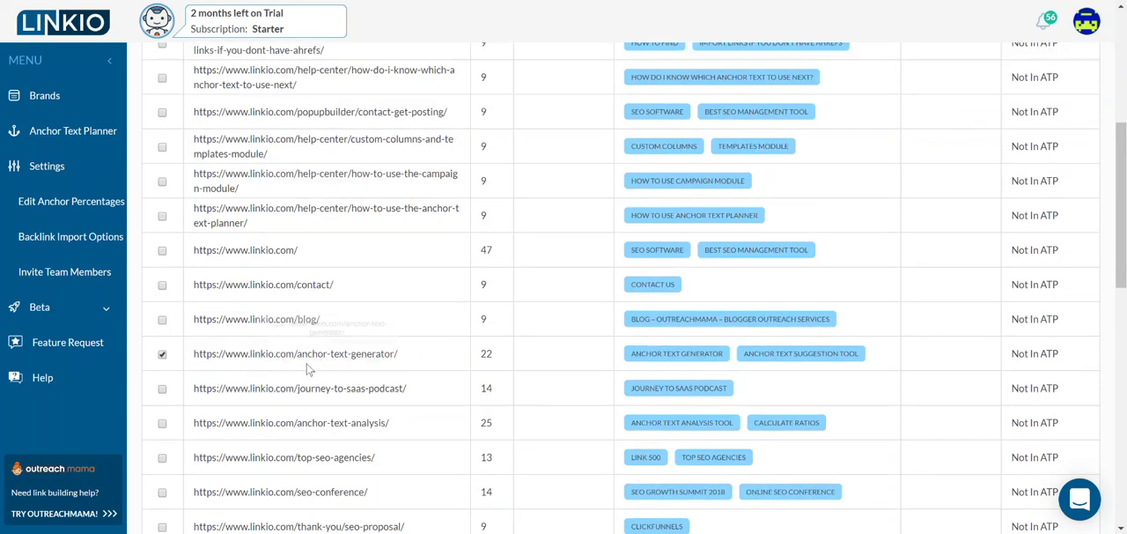
mouse_move(592, 351)
click(592, 350)
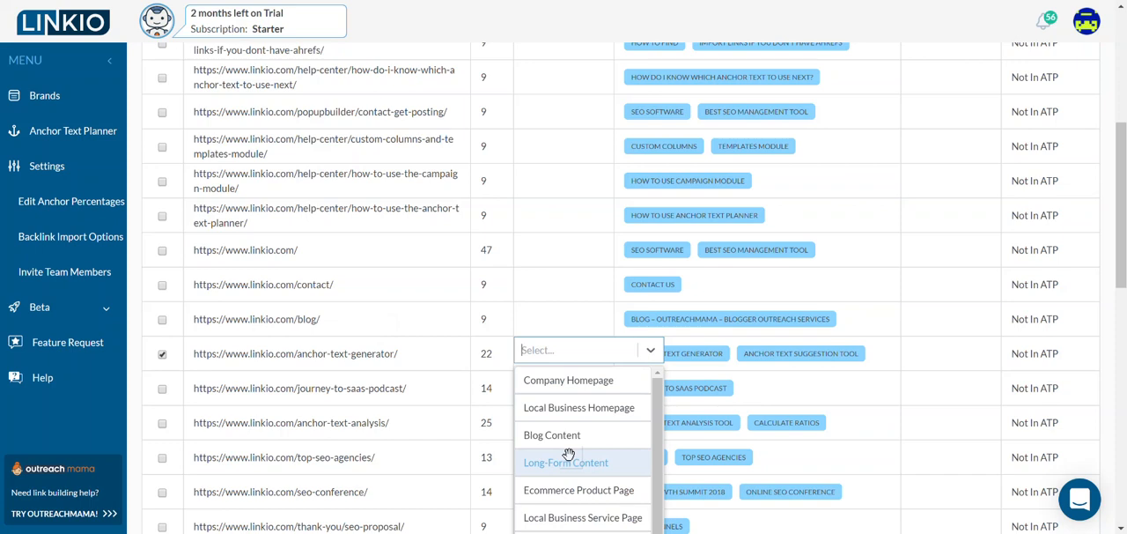
scroll(568, 455, down, 1)
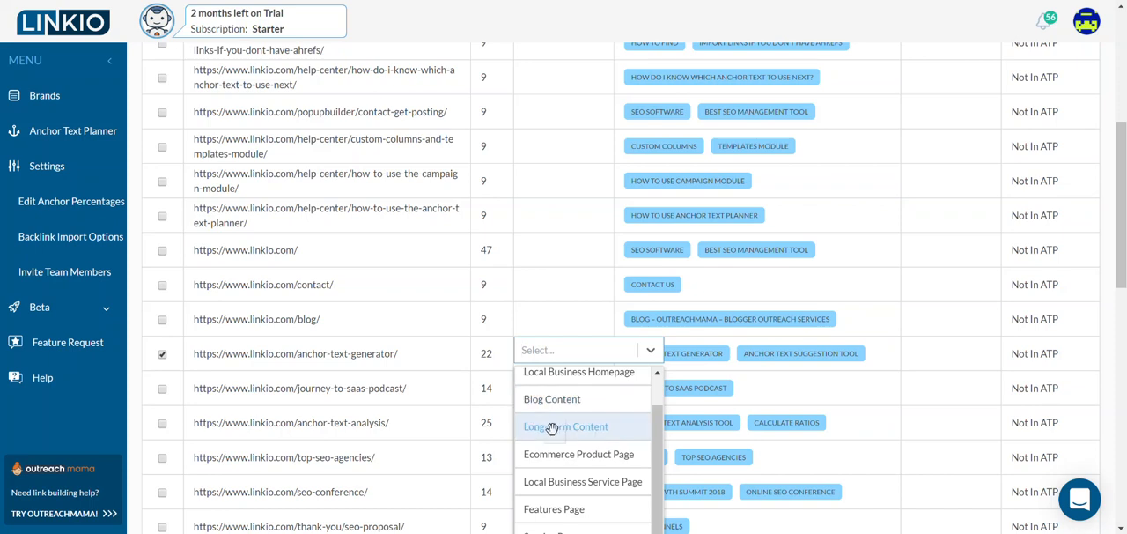
click(552, 428)
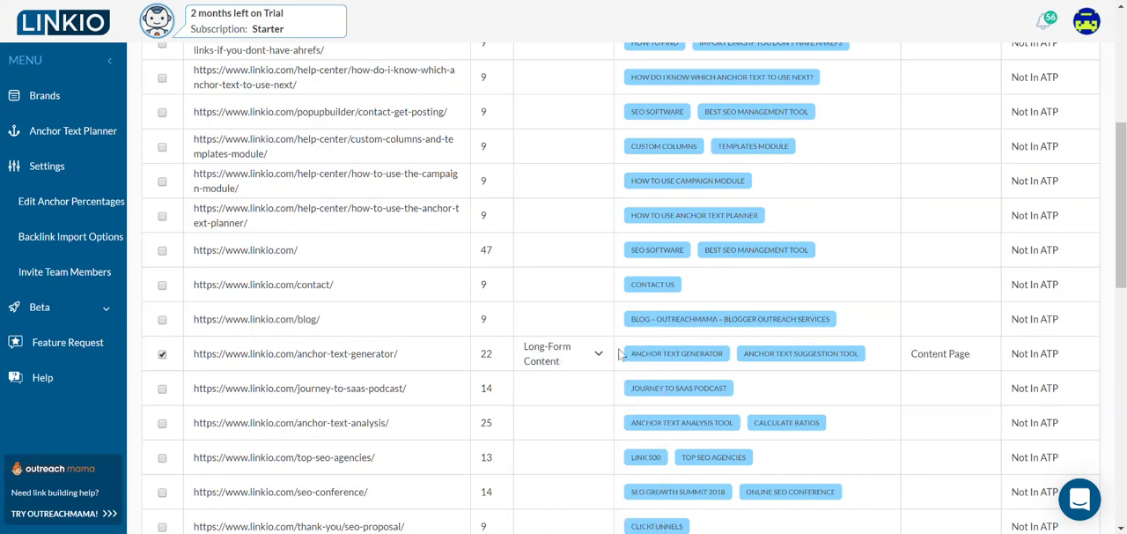
- Check the ideal percentage options available for the anchor-text-generator page without changing the selection
scroll(951, 353, up, 3)
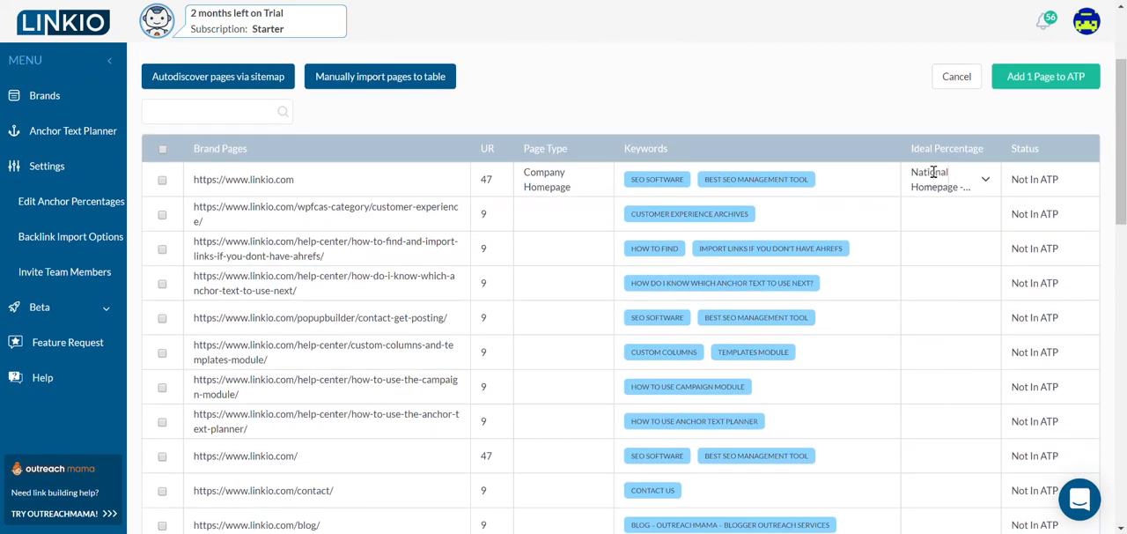
scroll(937, 343, down, 3)
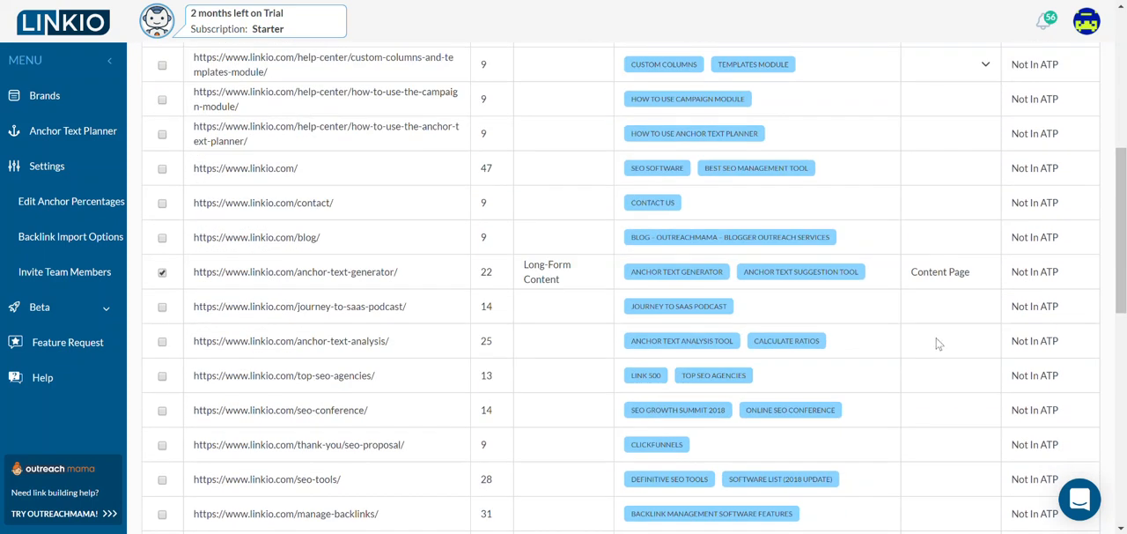
click(985, 273)
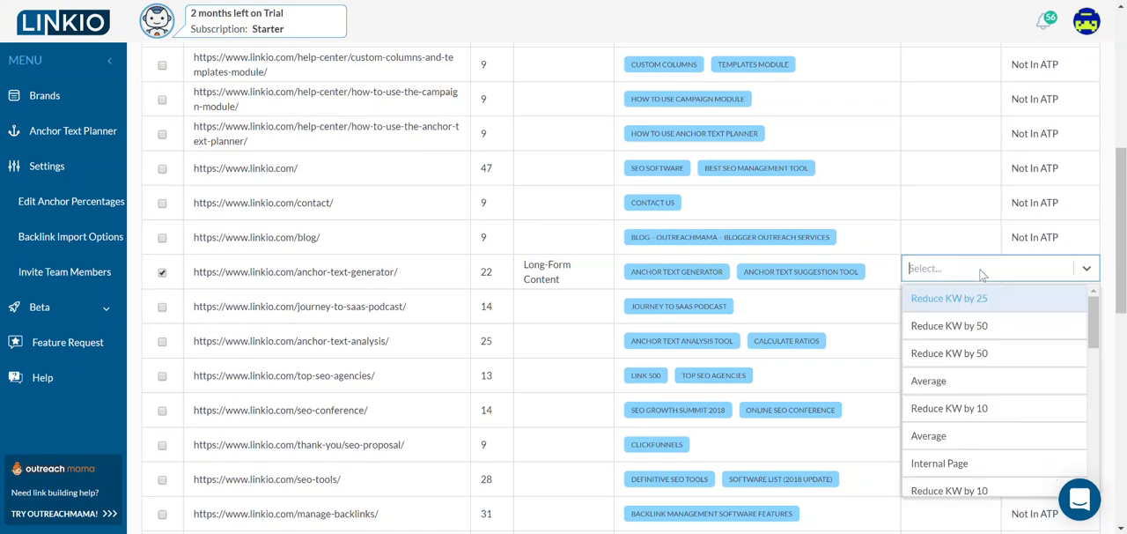
click(1108, 287)
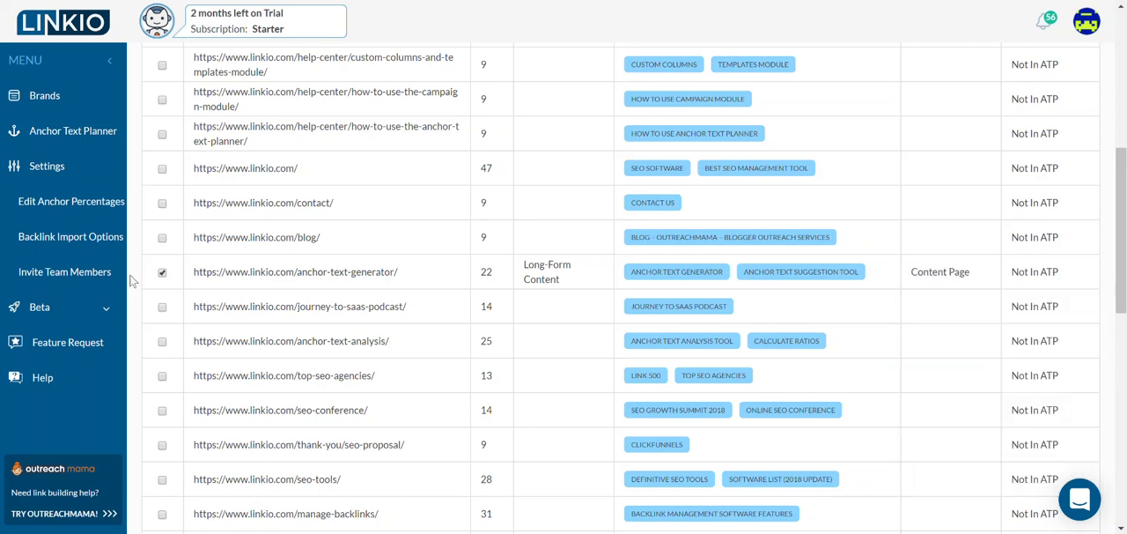
- Add the selected anchor-text-generator page to the anchor text planner (ATP)
scroll(572, 266, up, 1)
scroll(571, 266, up, 4)
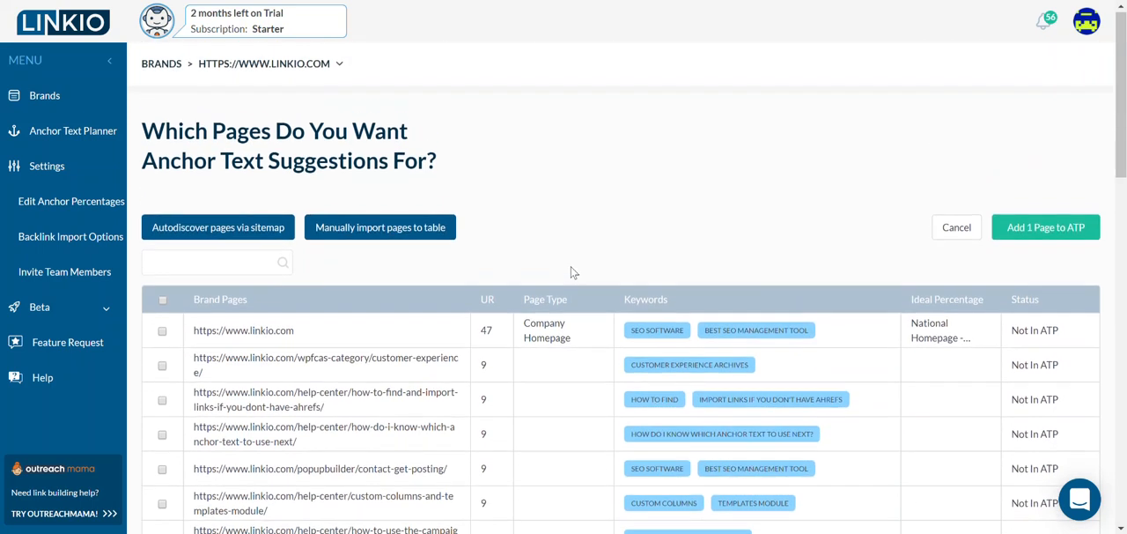
click(1039, 229)
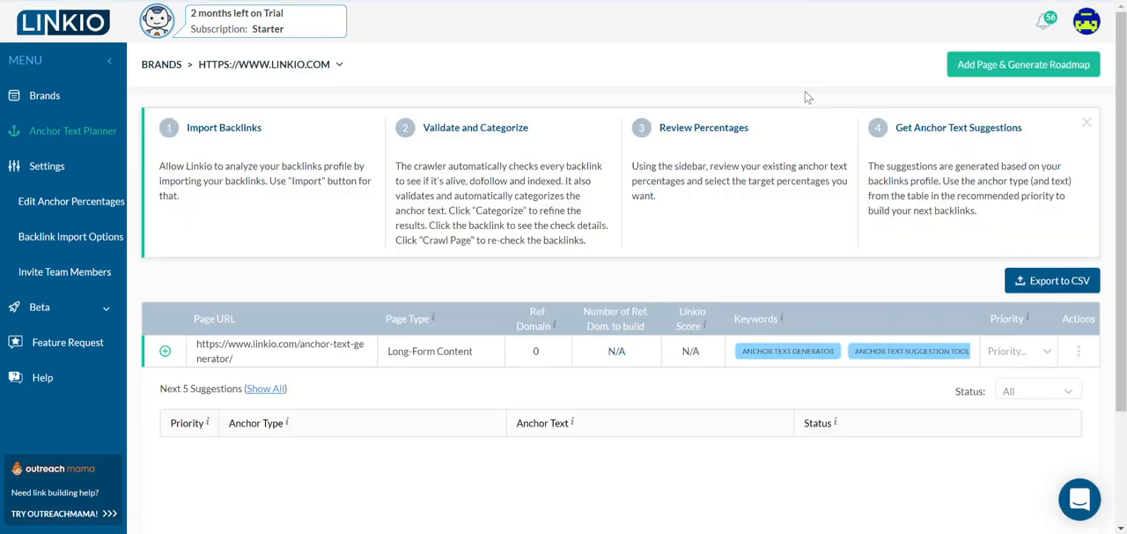
- Open the anchor-text-generator page's backlinks and examine their link statuses, anchor types, domain metrics and anchor progress percentages
click(165, 351)
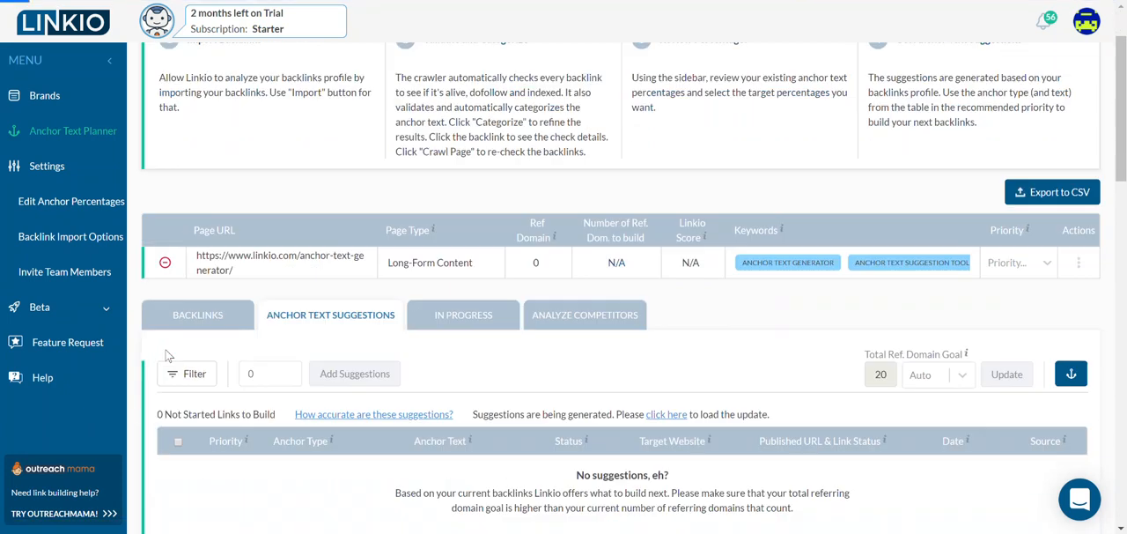
click(211, 159)
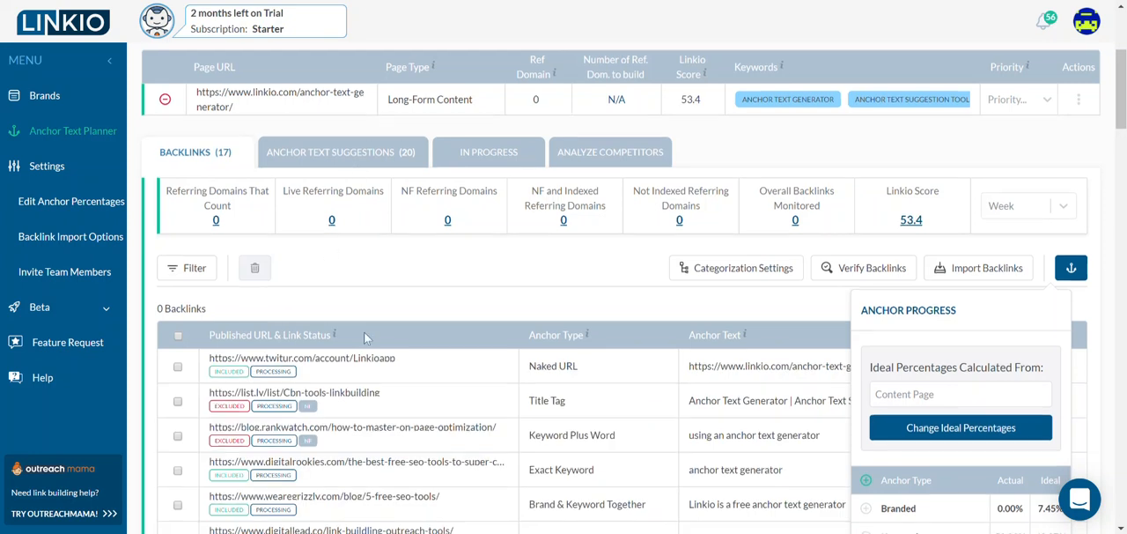
scroll(364, 331, down, 2)
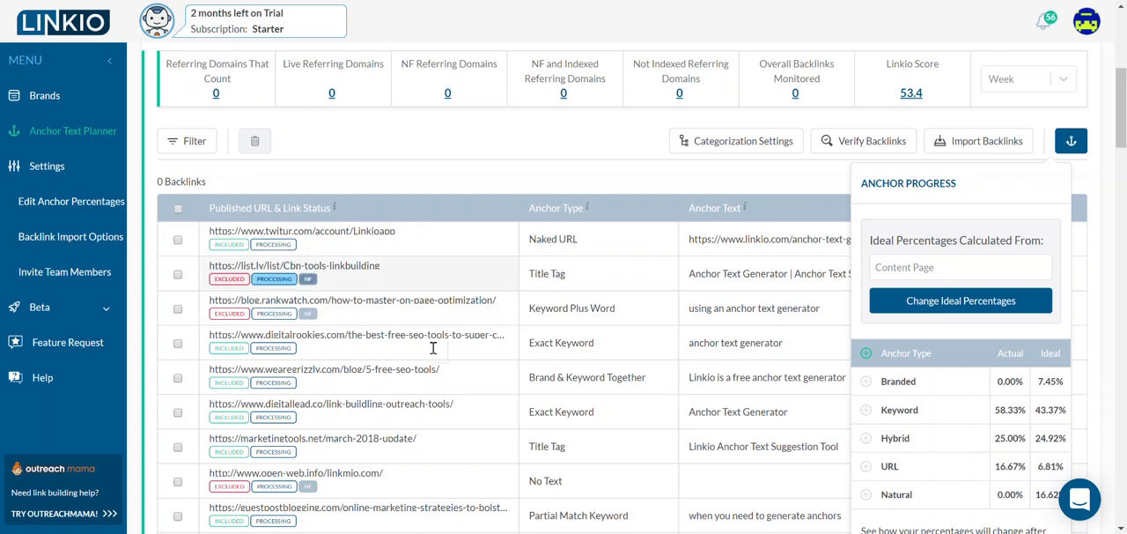
scroll(524, 331, down, 1)
scroll(524, 331, up, 1)
mouse_move(196, 76)
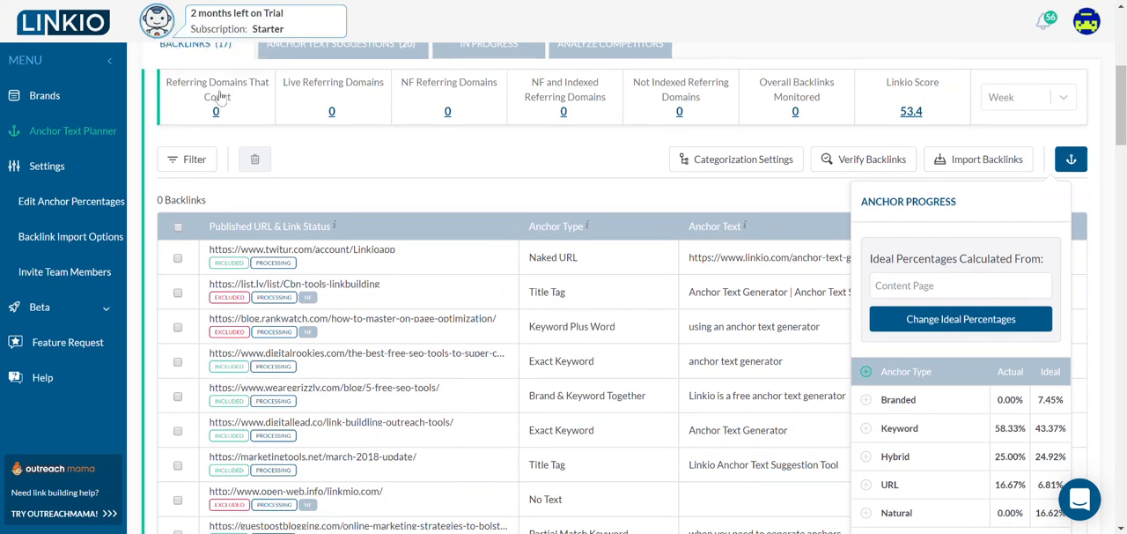
scroll(972, 336, down, 2)
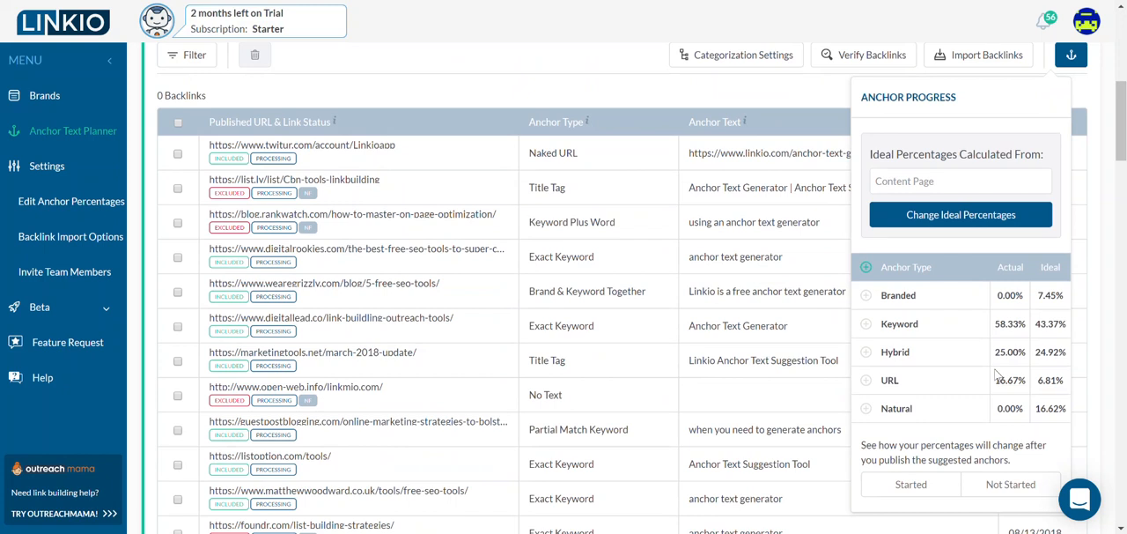
scroll(997, 374, up, 2)
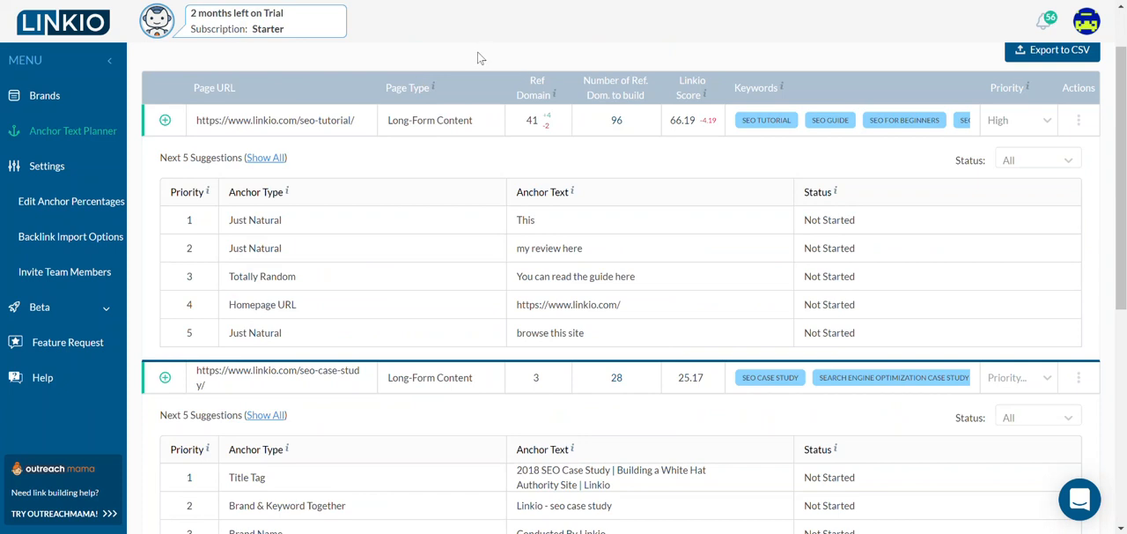
- Expand the seo-tutorial page in the anchor text planner and view its backlinks
click(167, 129)
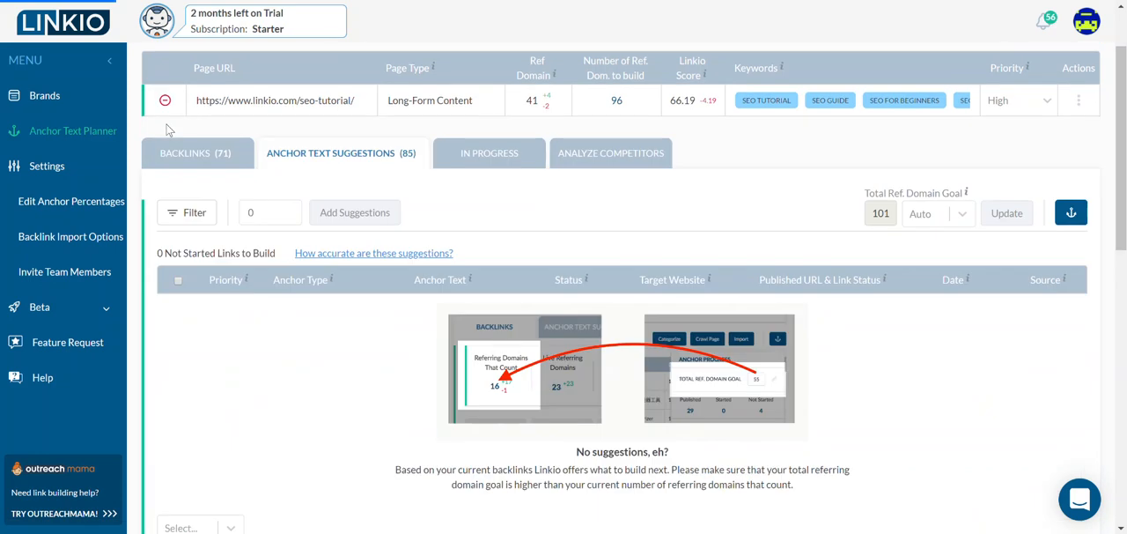
click(216, 157)
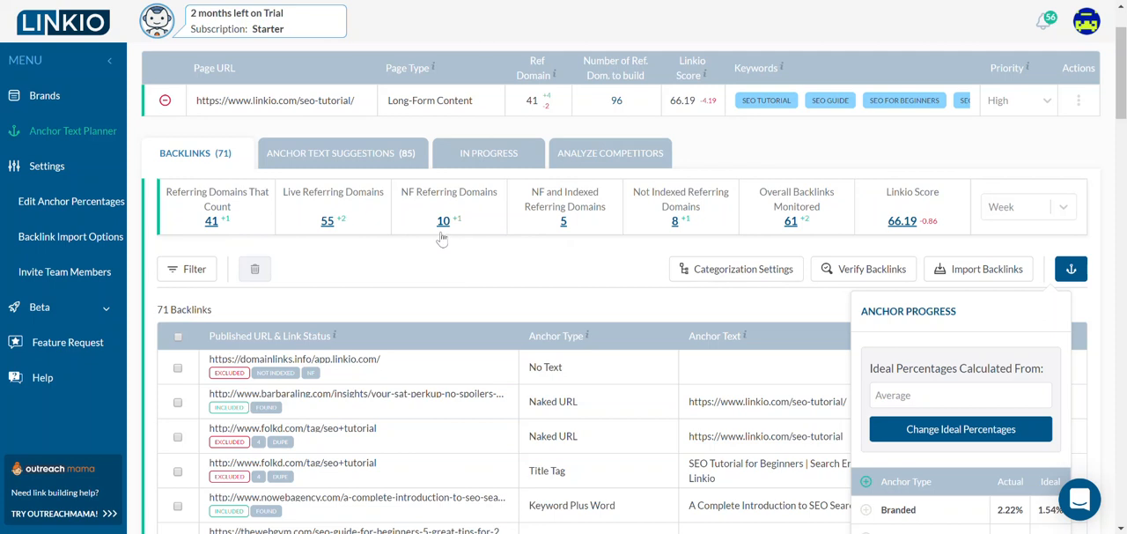
- Examine the seo-tutorial page's backlink metrics and compare the actual and ideal percentages for each anchor type
scroll(442, 238, down, 3)
scroll(442, 239, up, 4)
scroll(442, 239, down, 4)
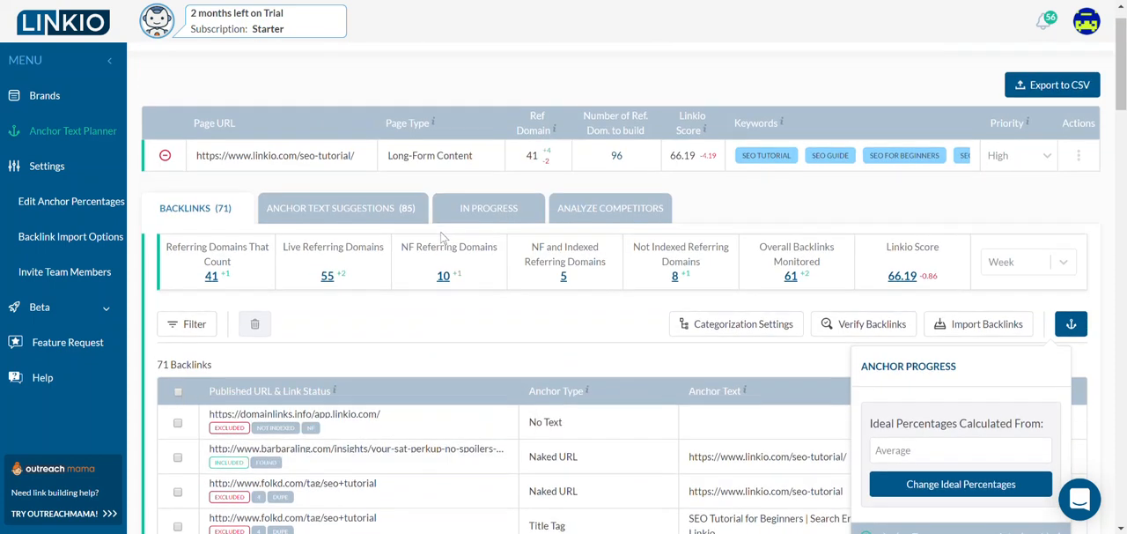
scroll(442, 238, down, 1)
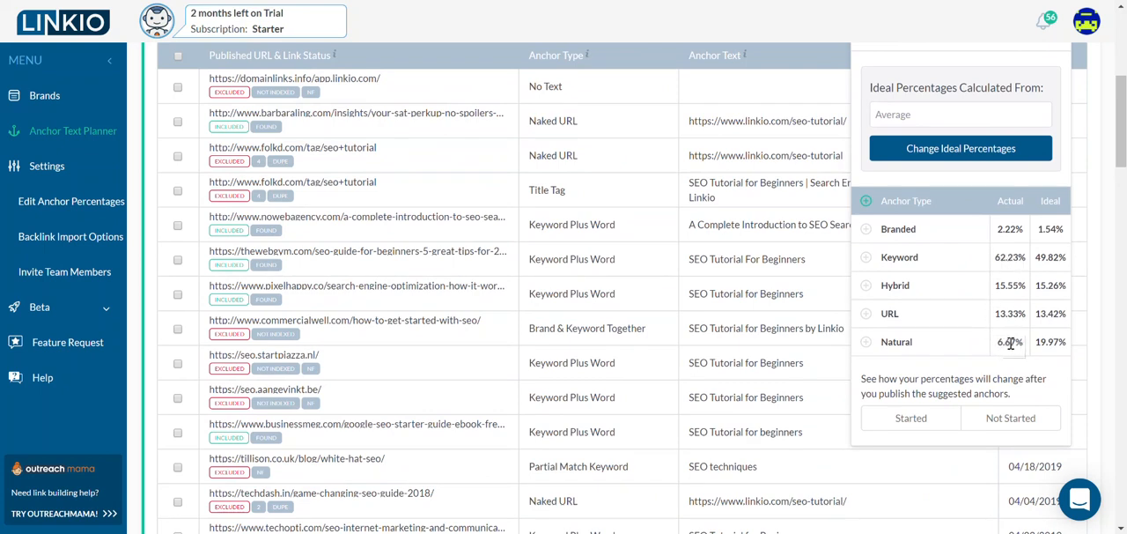
scroll(1046, 346, up, 5)
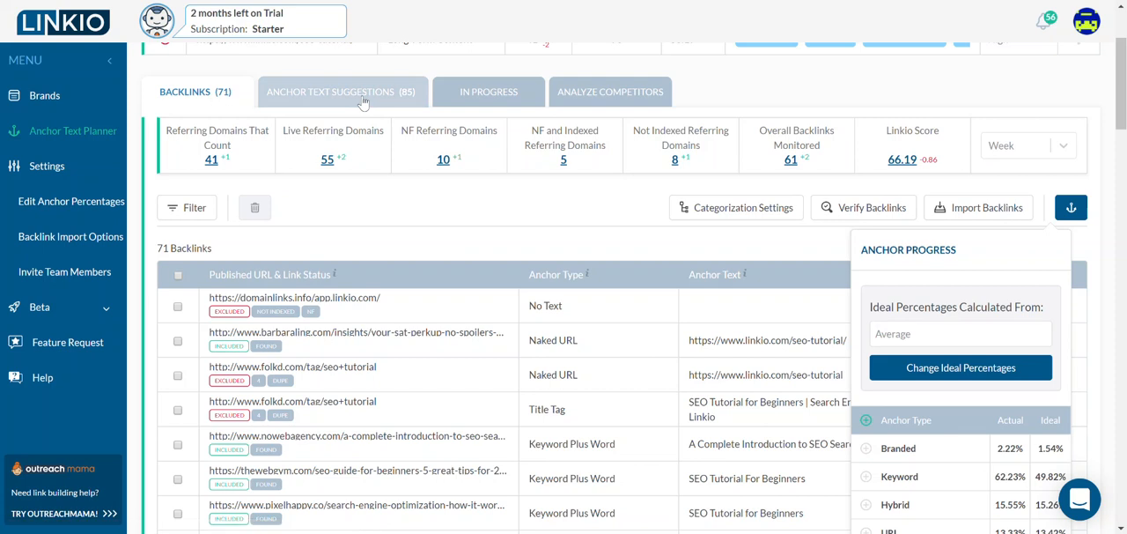
- Open the seo-tutorial page's anchor text suggestions and load the newly generated ones
click(363, 103)
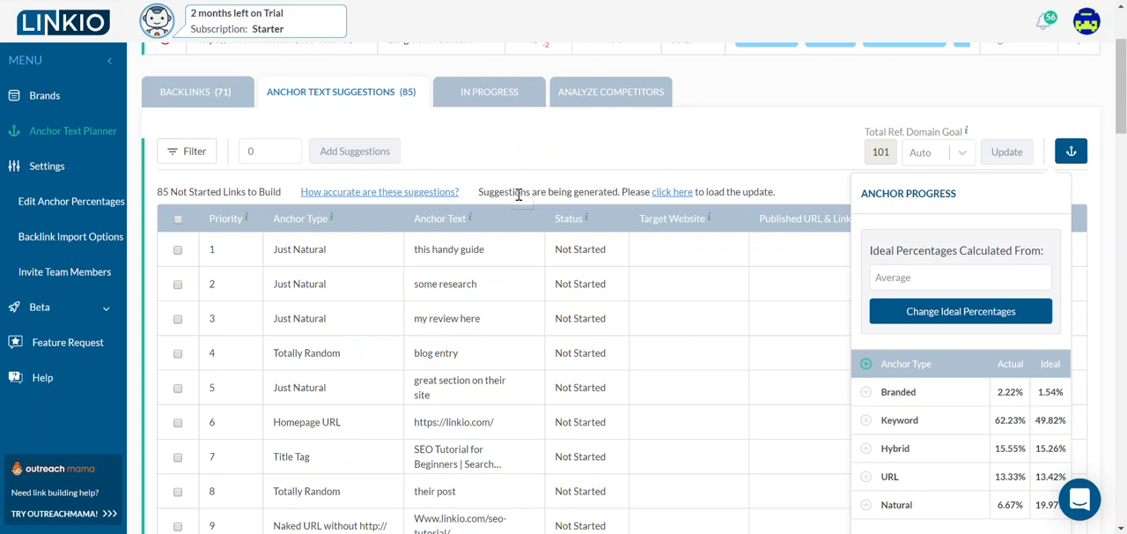
click(670, 195)
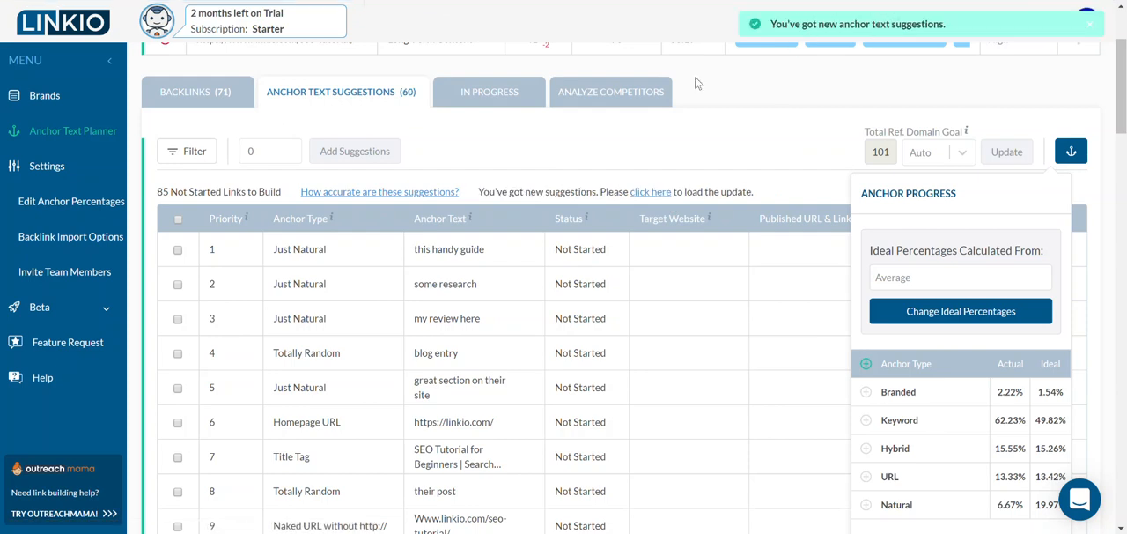
click(652, 194)
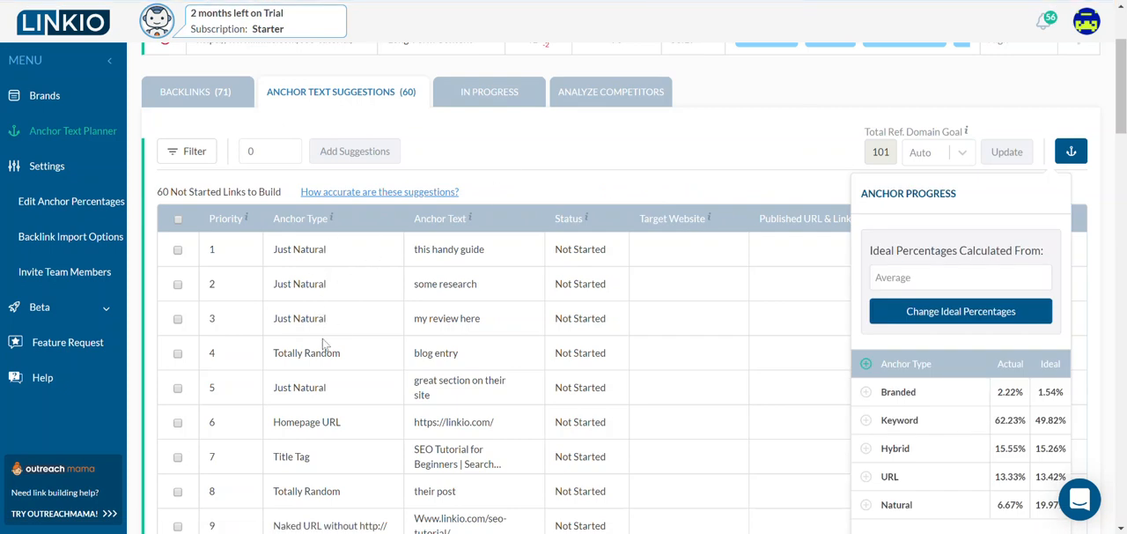
- Review the prioritized anchor text suggestions alongside the anchor progress percentages and the page's Linkio Score
scroll(323, 380, down, 1)
scroll(322, 379, down, 4)
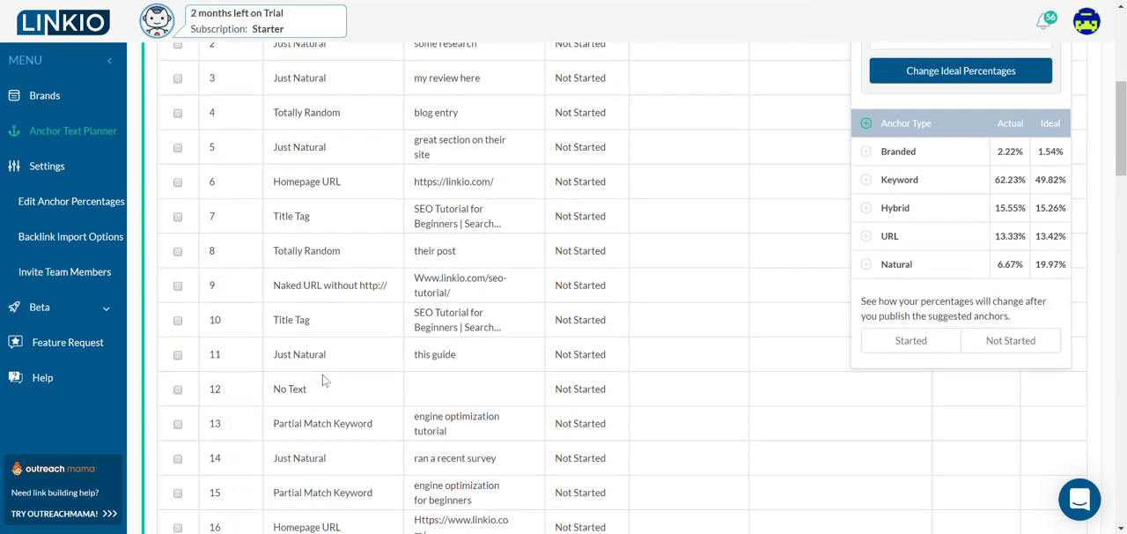
scroll(322, 379, up, 2)
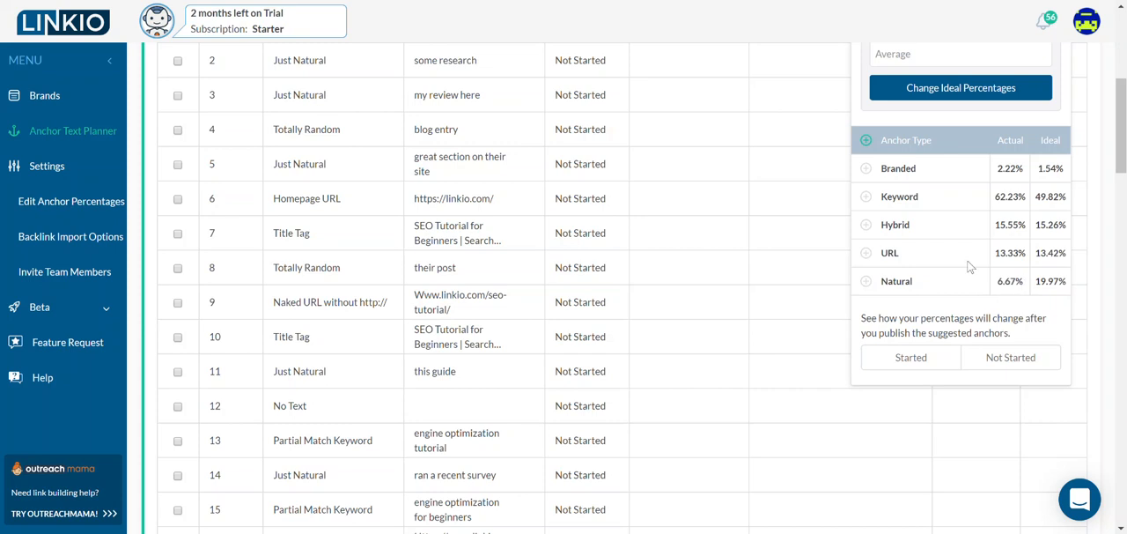
scroll(965, 263, up, 5)
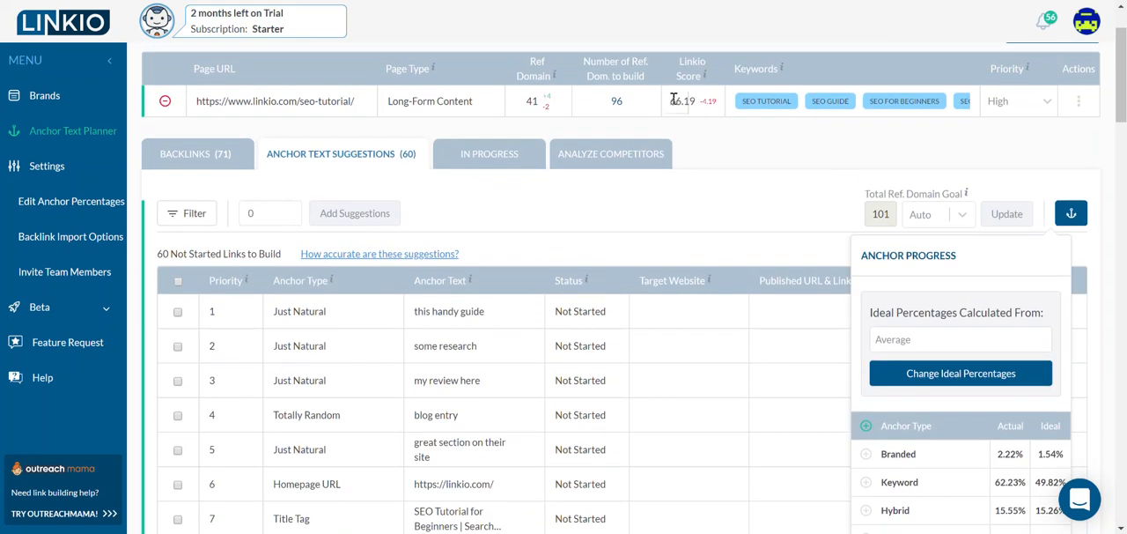
drag(667, 100, 719, 113)
click(721, 134)
scroll(622, 221, down, 2)
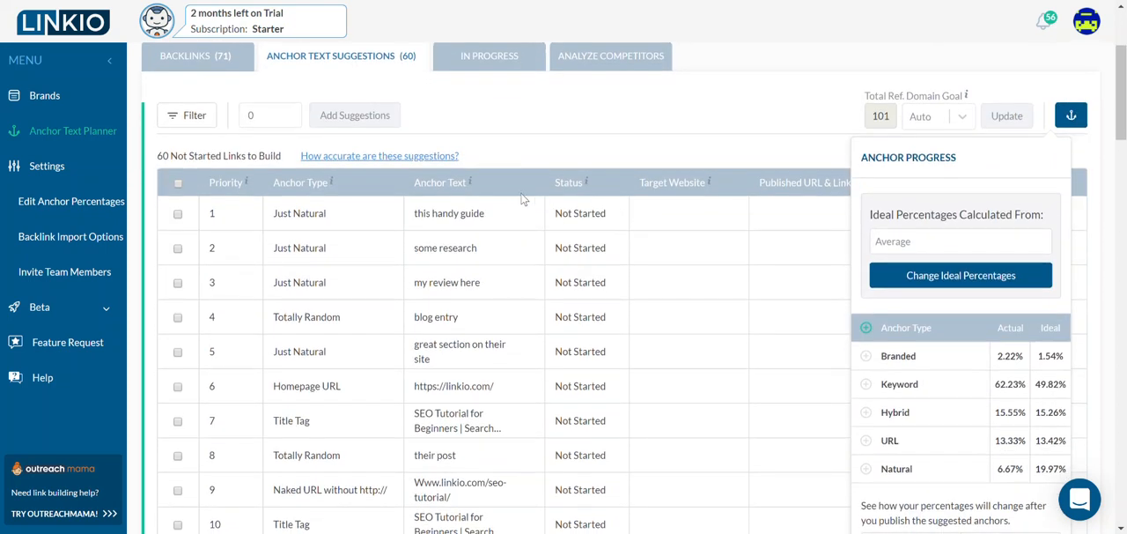
- Mark the priority 1 anchor text suggestion as Started, and set its status back to Not Started
click(578, 215)
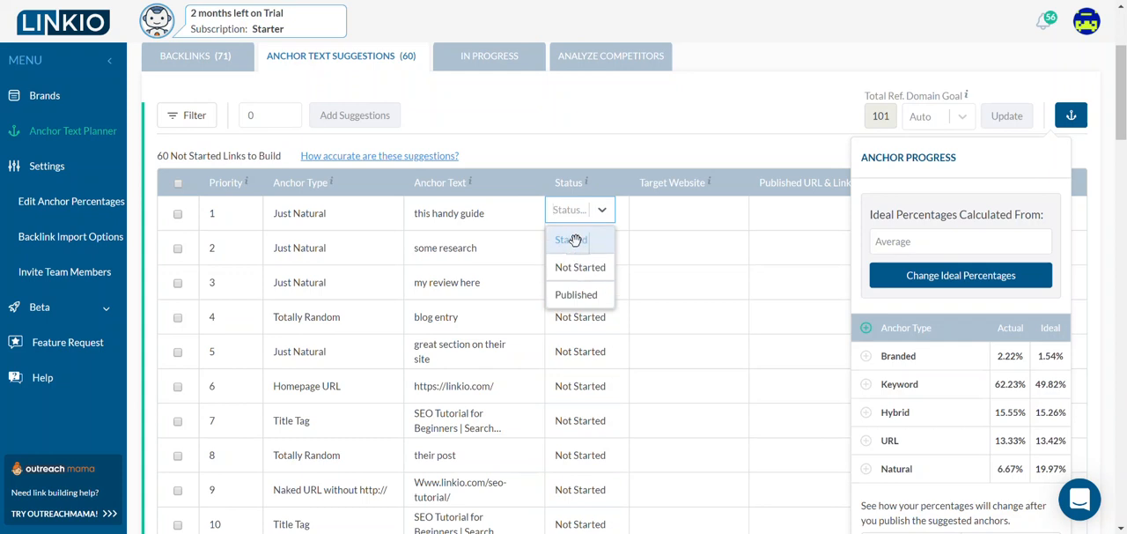
click(575, 241)
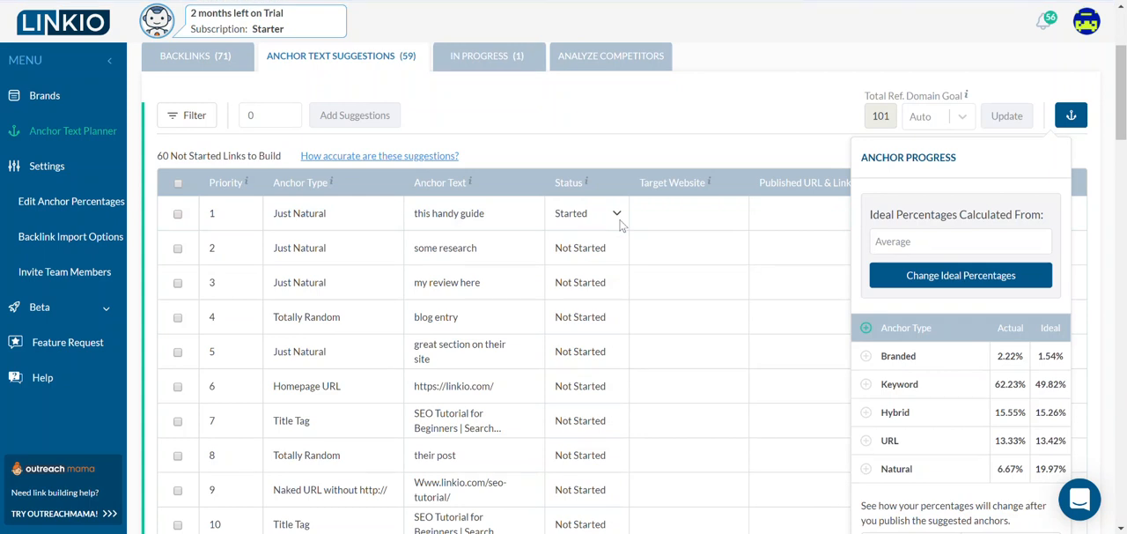
click(619, 222)
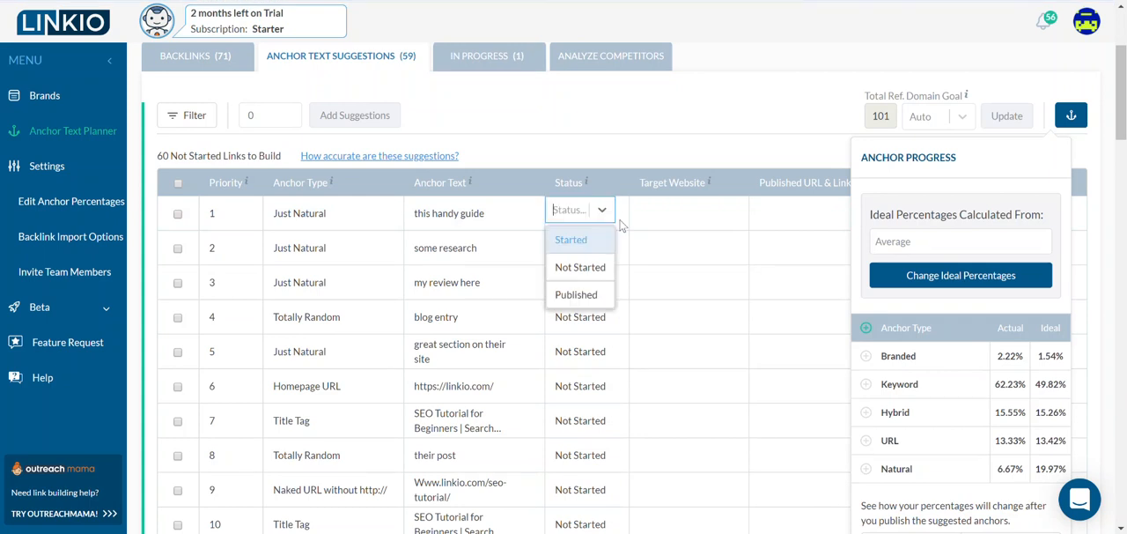
click(583, 267)
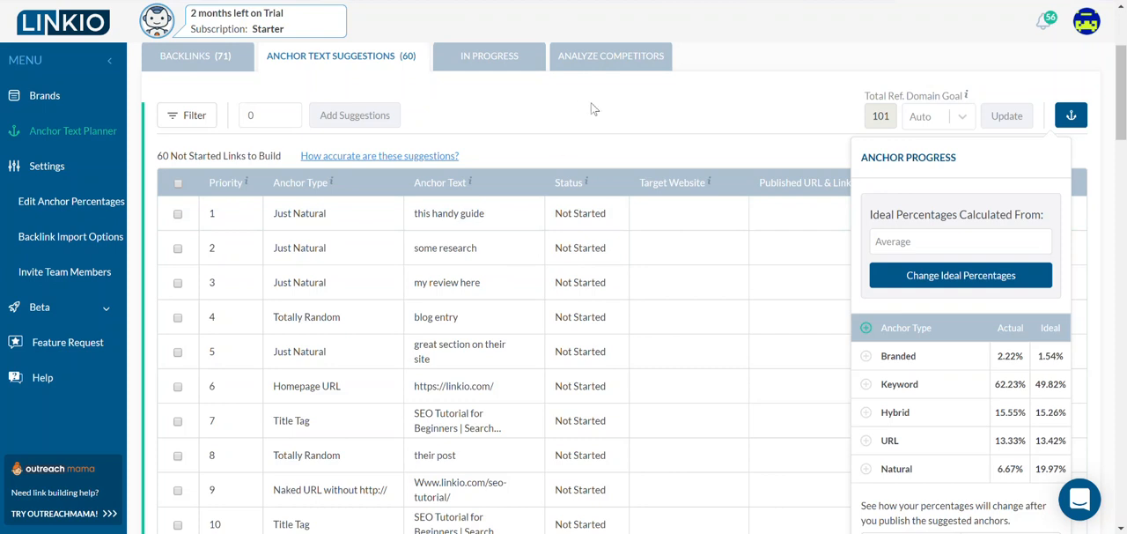
- Regenerate the anchor text of the priority 1 suggestion twice
scroll(592, 108, up, 2)
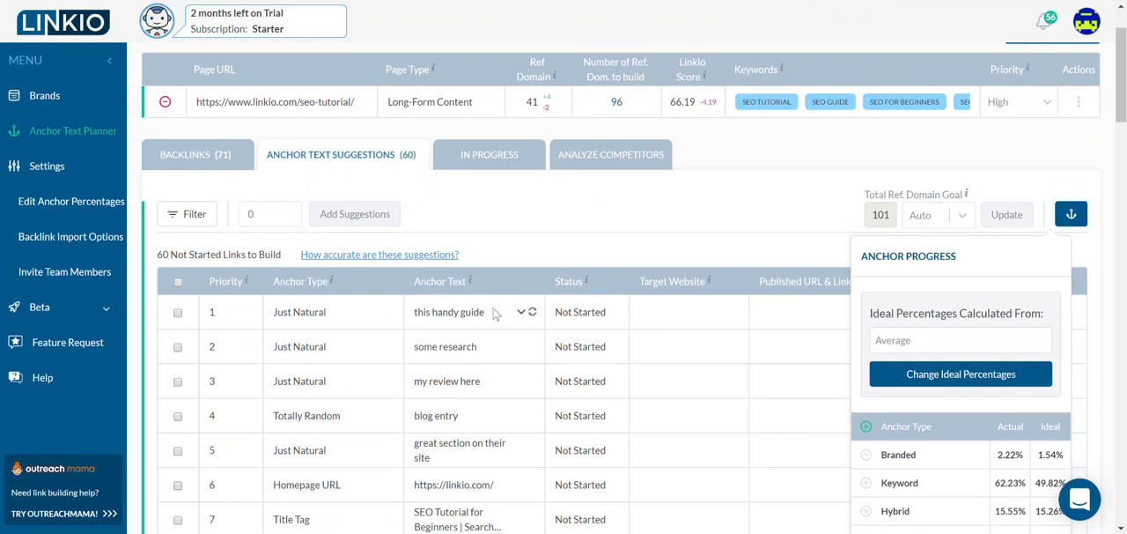
click(533, 313)
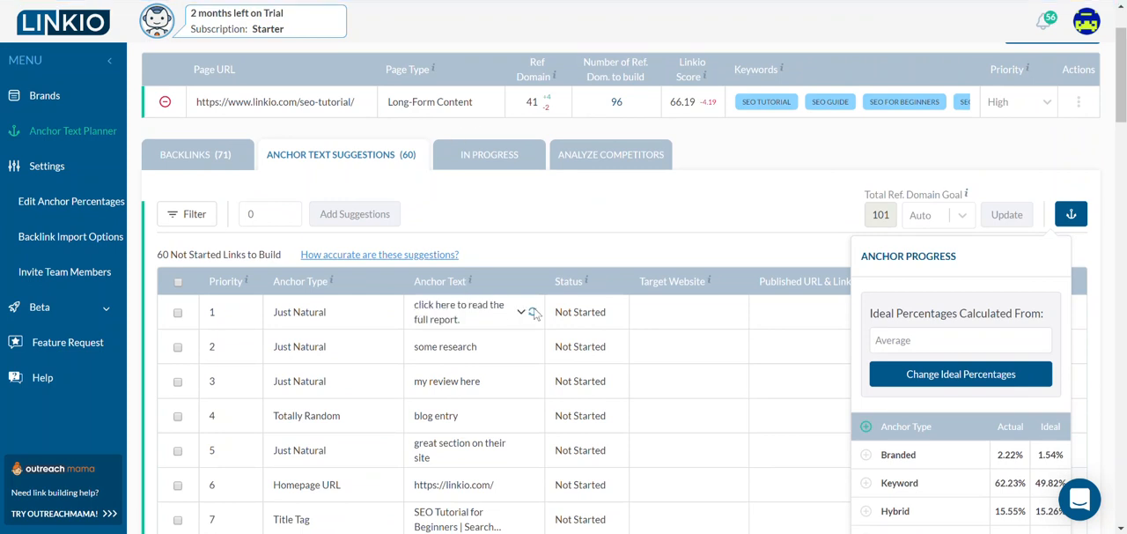
click(533, 313)
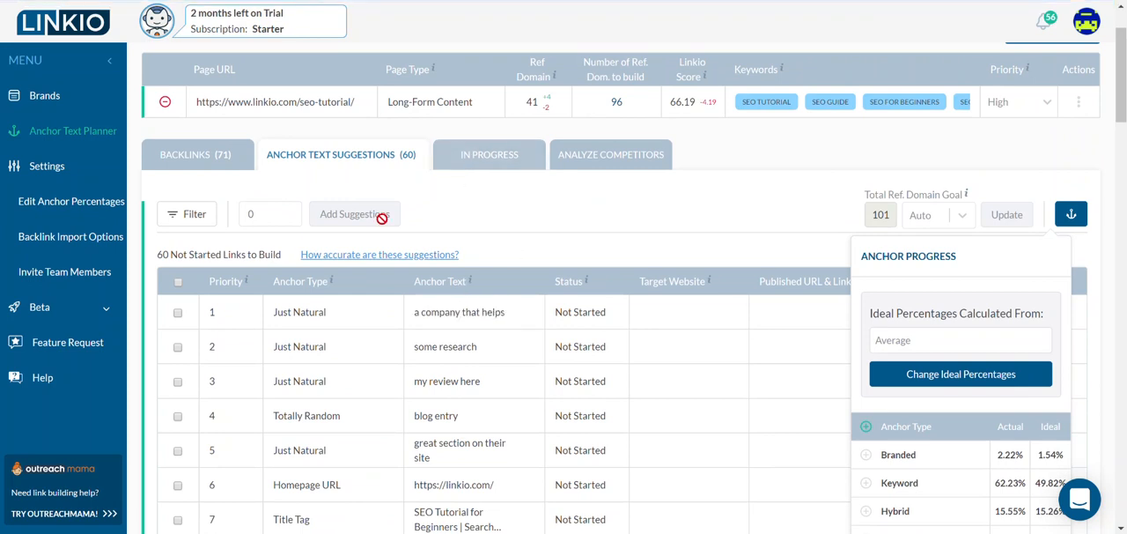
- Open the seo-tutorial page's competitor anchor text comparison and check the ideal percentage options without changing the selection
click(587, 156)
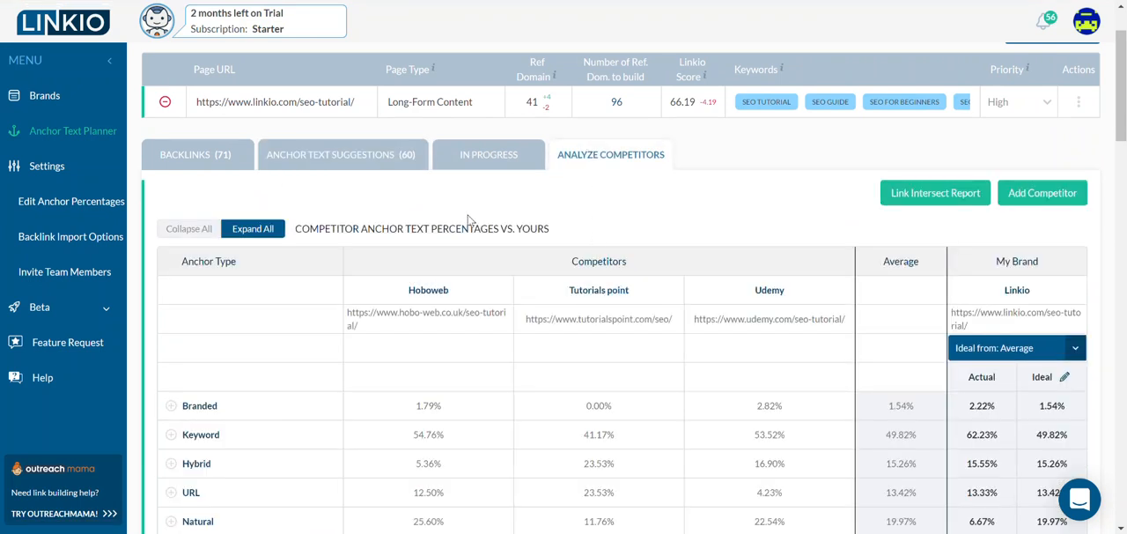
scroll(550, 186, down, 1)
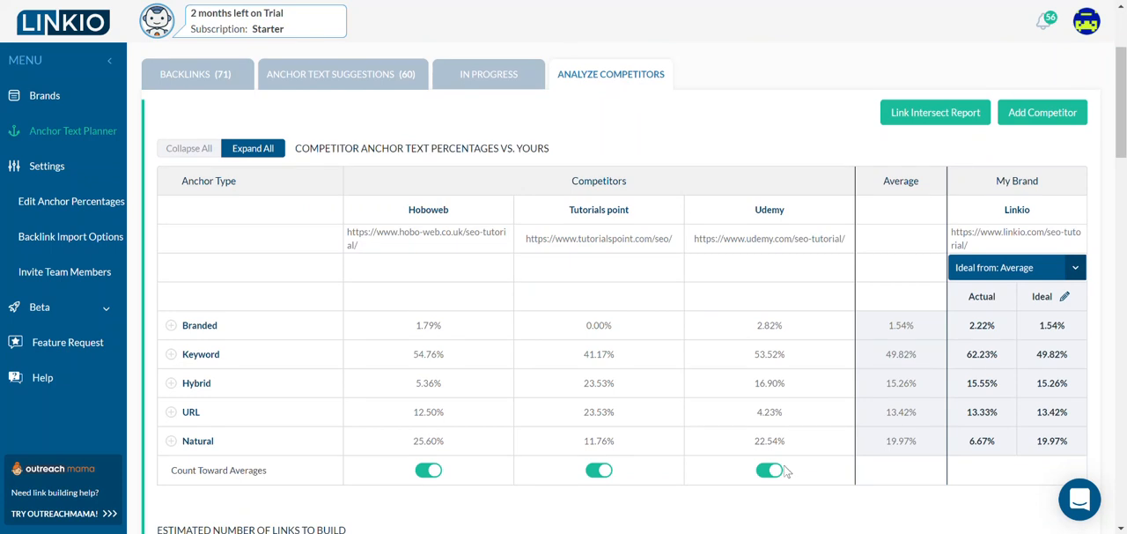
click(1076, 268)
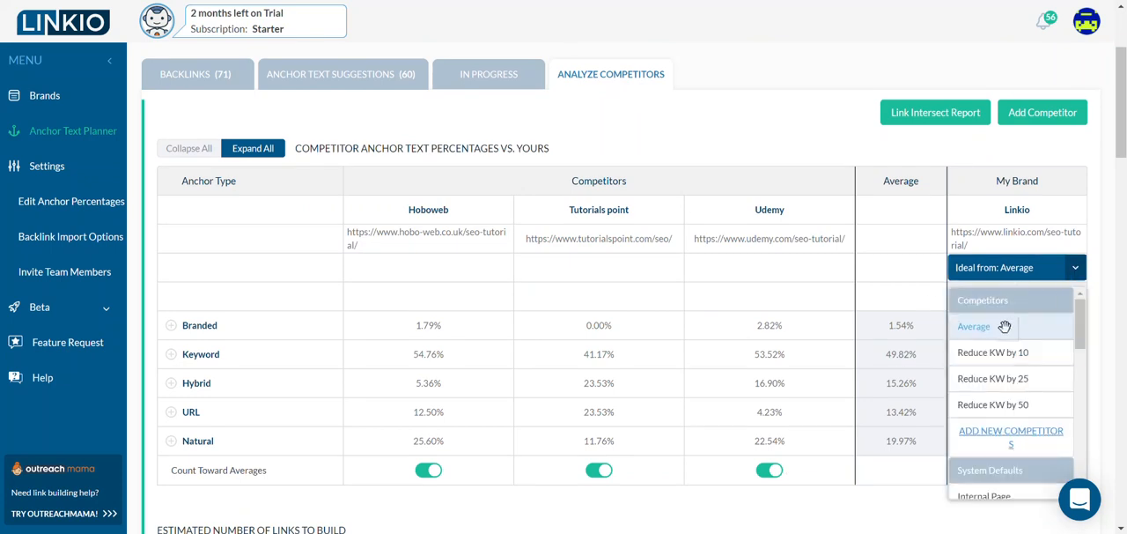
scroll(1004, 327, down, 3)
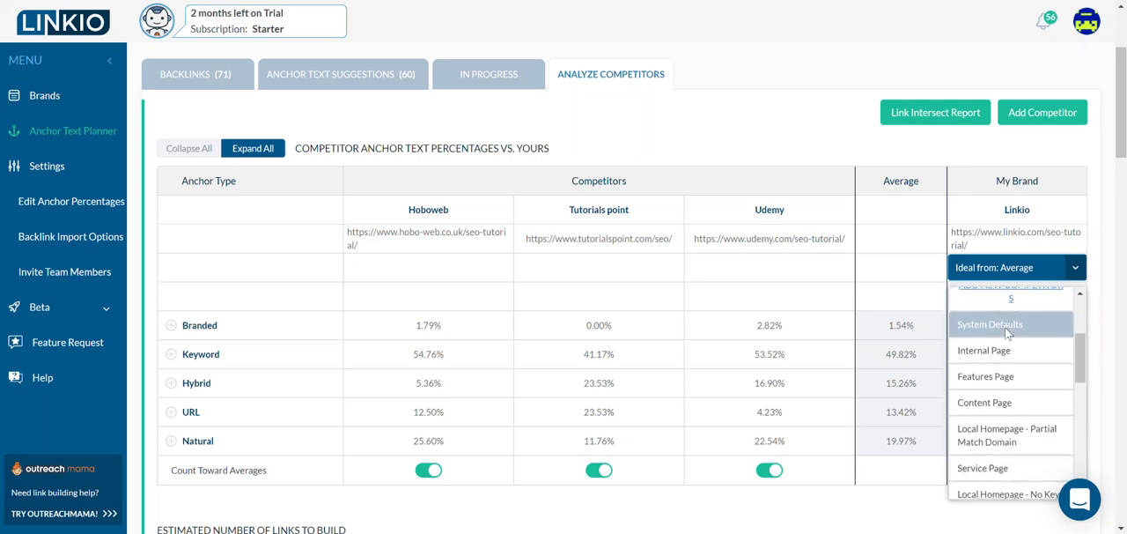
scroll(979, 346, up, 3)
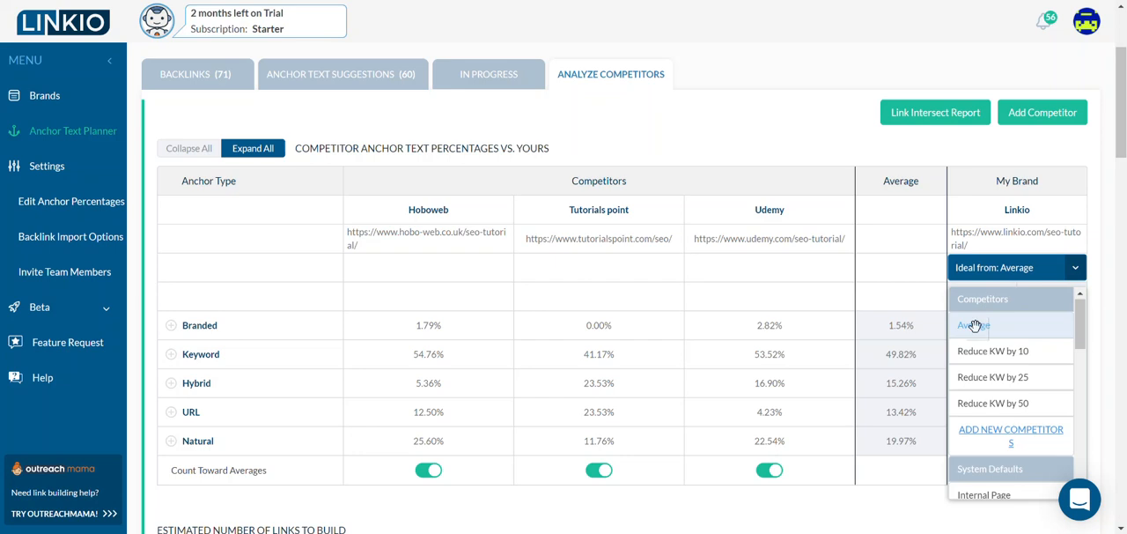
click(592, 131)
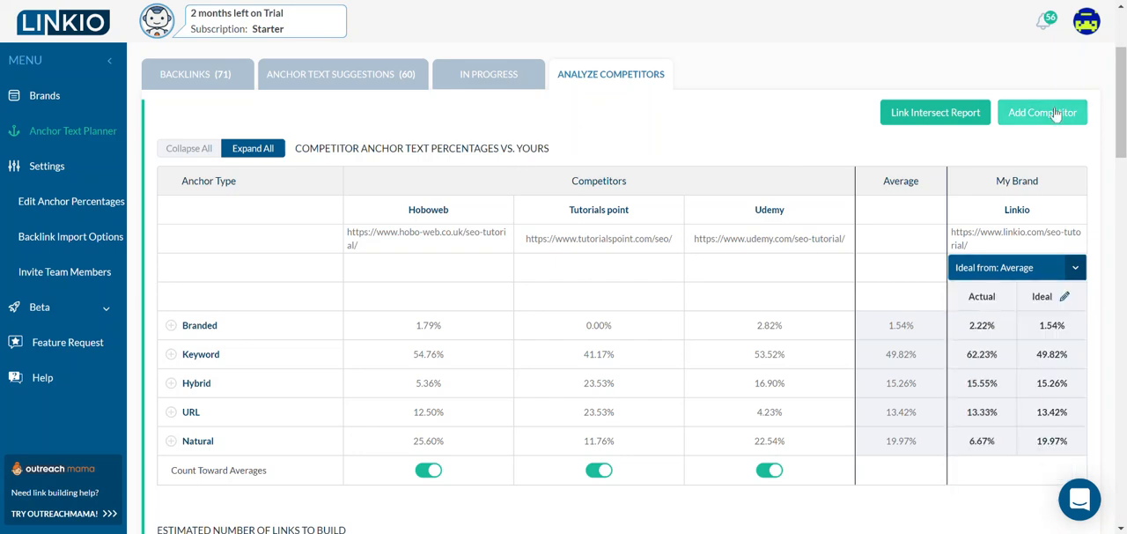
scroll(766, 99, up, 2)
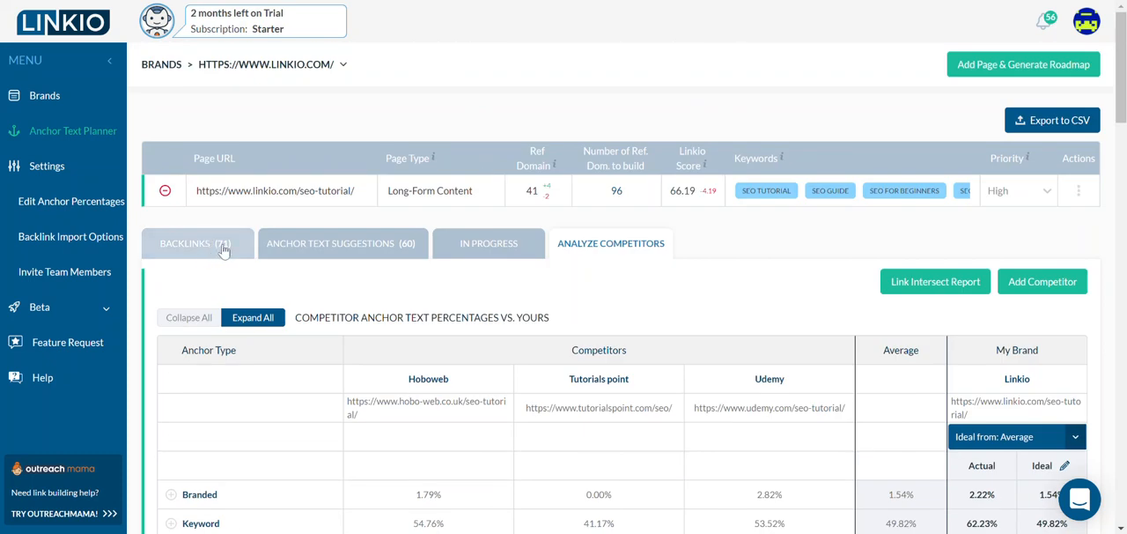